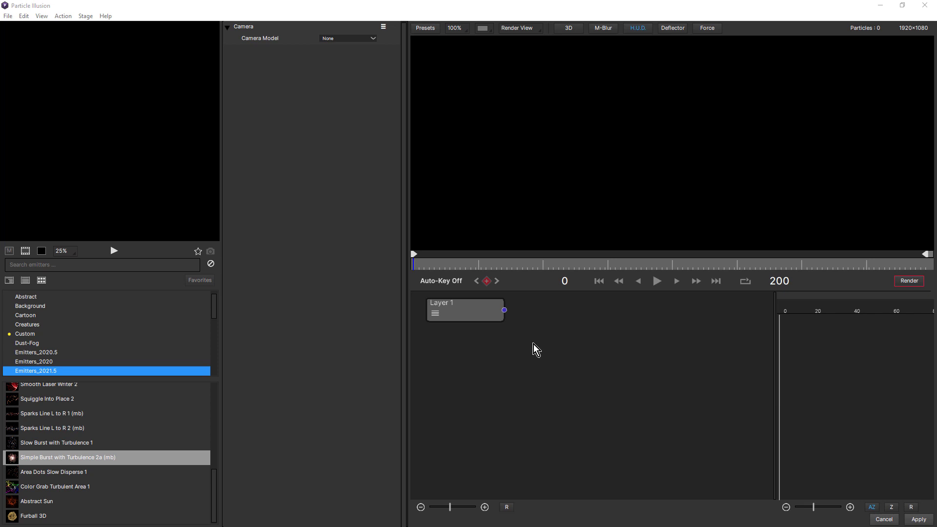
Step: Select Layer 1 to show its Position (0, 0, 0) and Angle properties
left_click(464, 307)
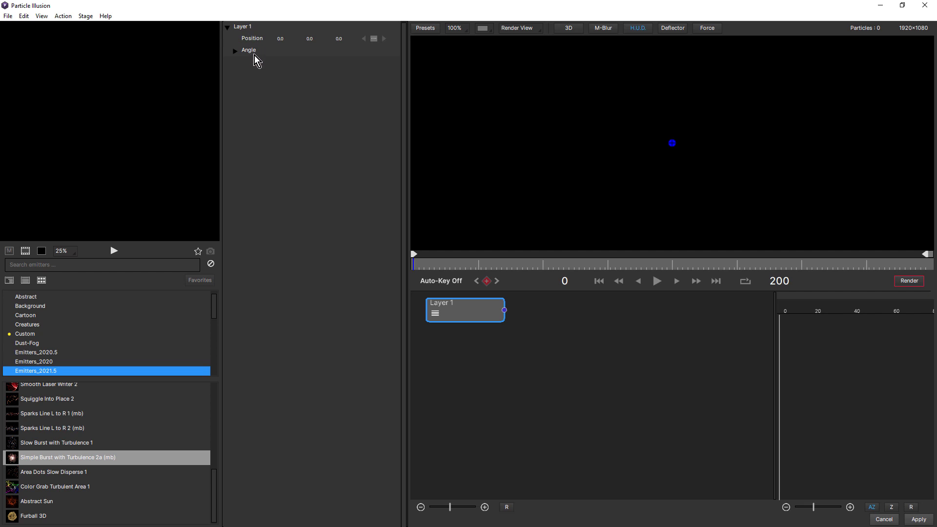
Step: Add the Slow Burst with Turbulence 1 and Simple Burst with Turbulence 2a (mb) emitters to Layer 1
double_click(45, 443)
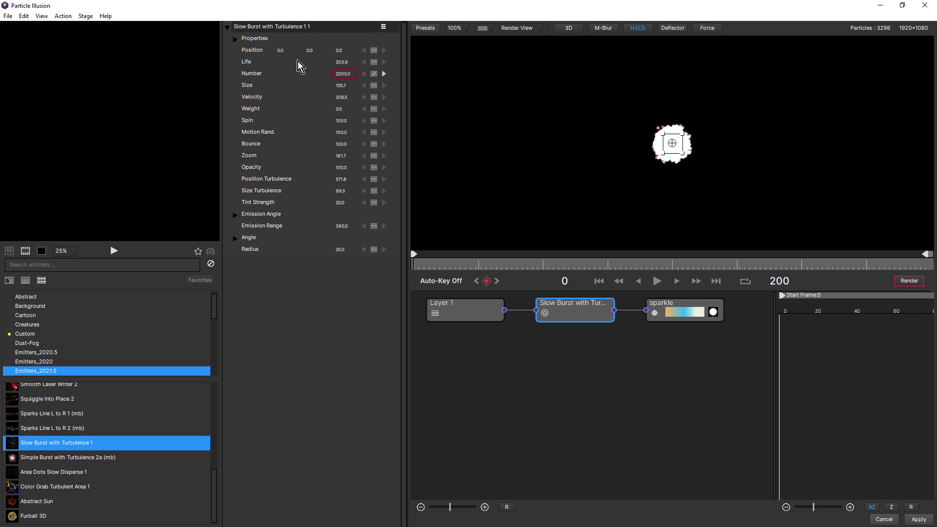
left_click(678, 309)
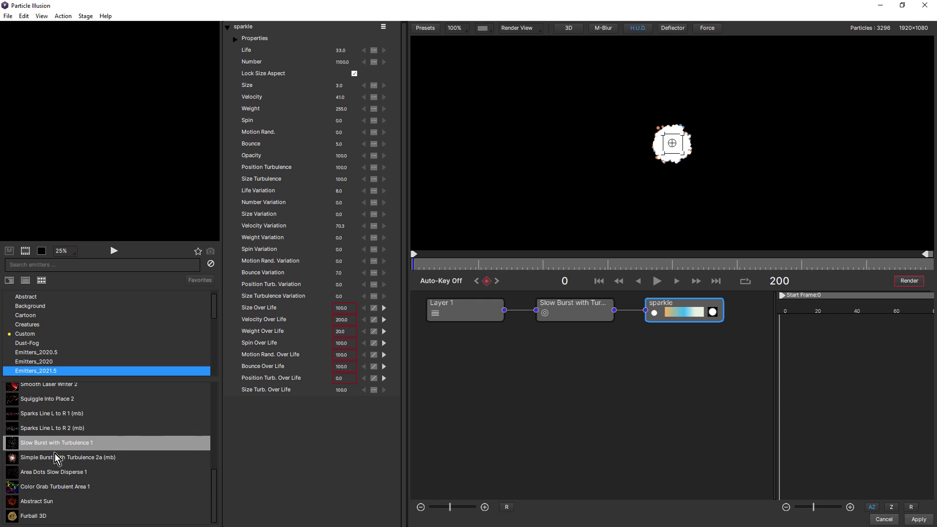
left_click(30, 457)
double_click(30, 457)
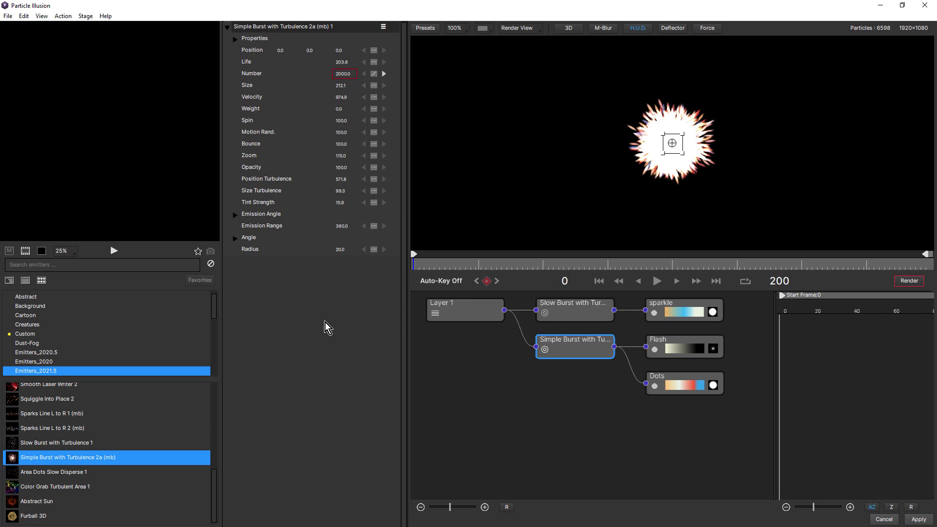
Step: Inspect the Dots particle's Size X, Size Y and Velocity, then deselect it to show Camera settings
left_click(582, 344)
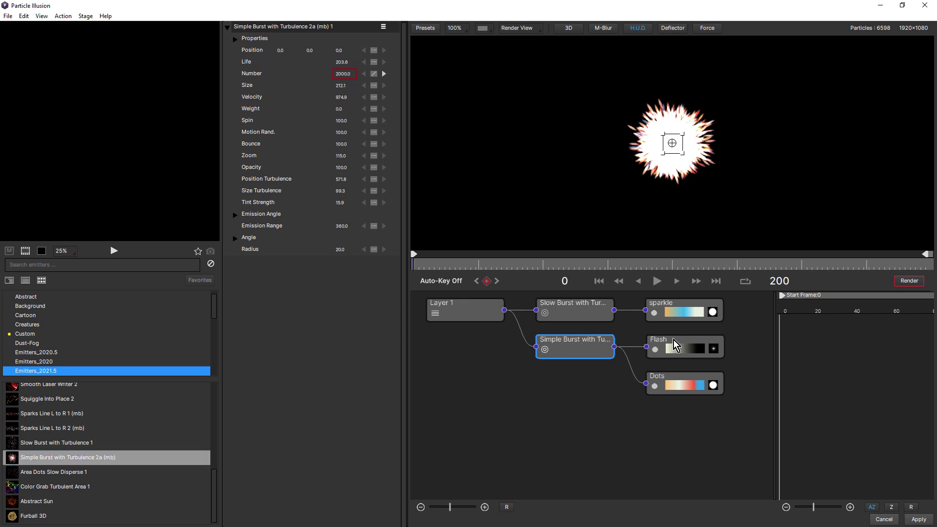
left_click(682, 385)
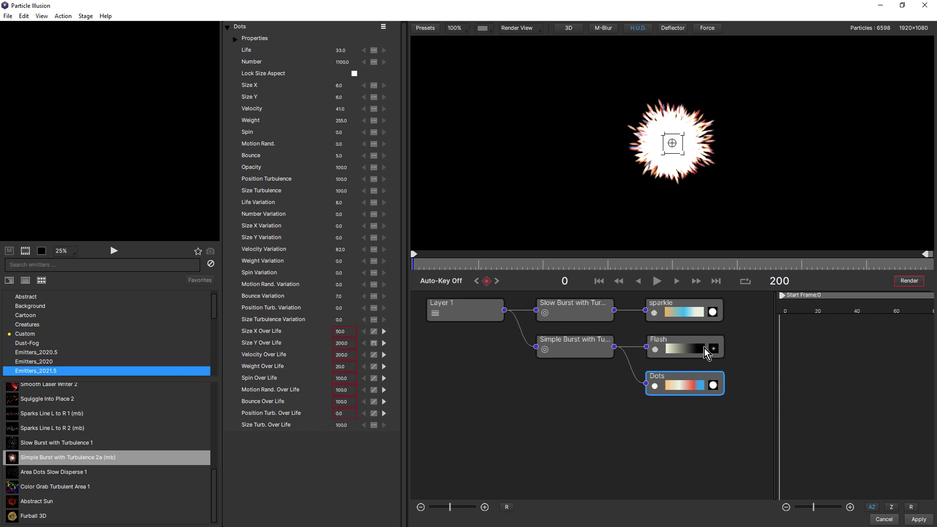
left_click(496, 399)
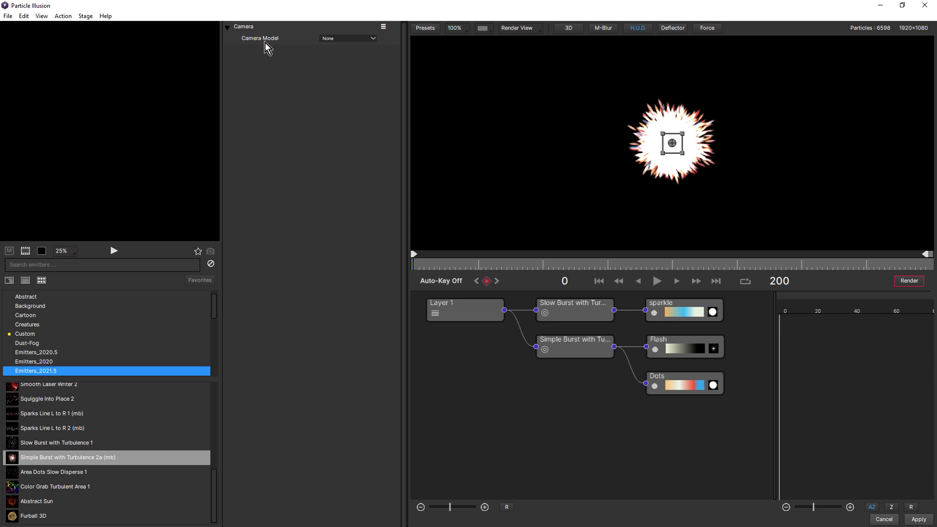
Step: Check the 3D mode and Camera Model options, leaving the camera model unchanged
left_click(574, 30)
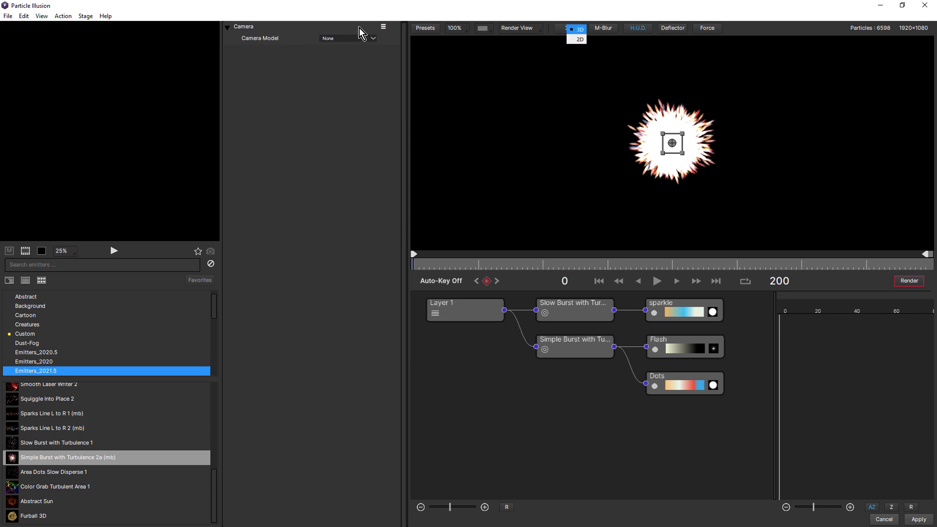
left_click(354, 40)
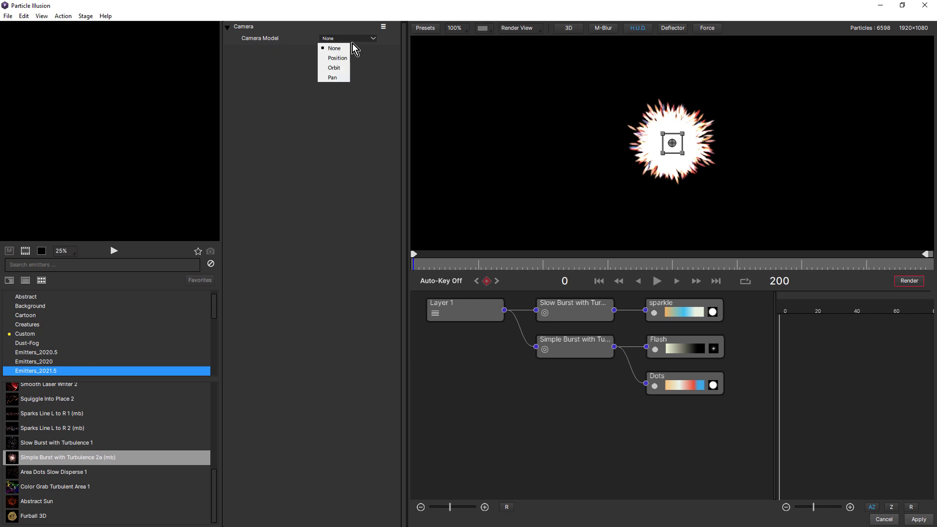
left_click(342, 28)
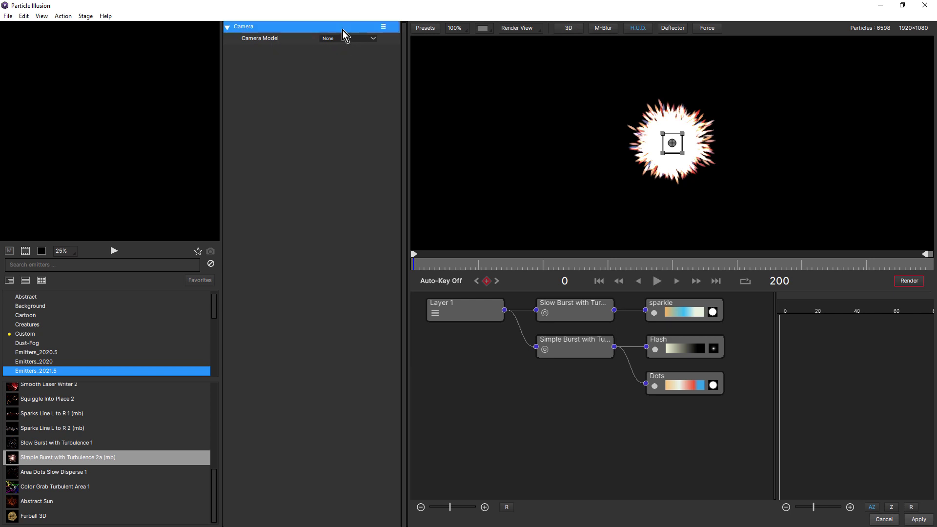
Step: Rearrange the node graph with Slow Burst moved below Simple Burst, then play the burst
left_click_drag(450, 508, 460, 507)
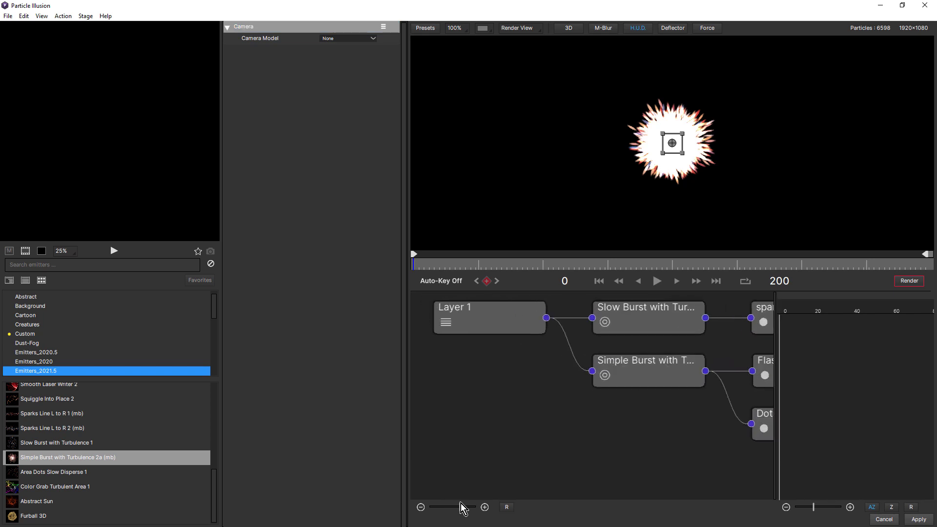
left_click(508, 507)
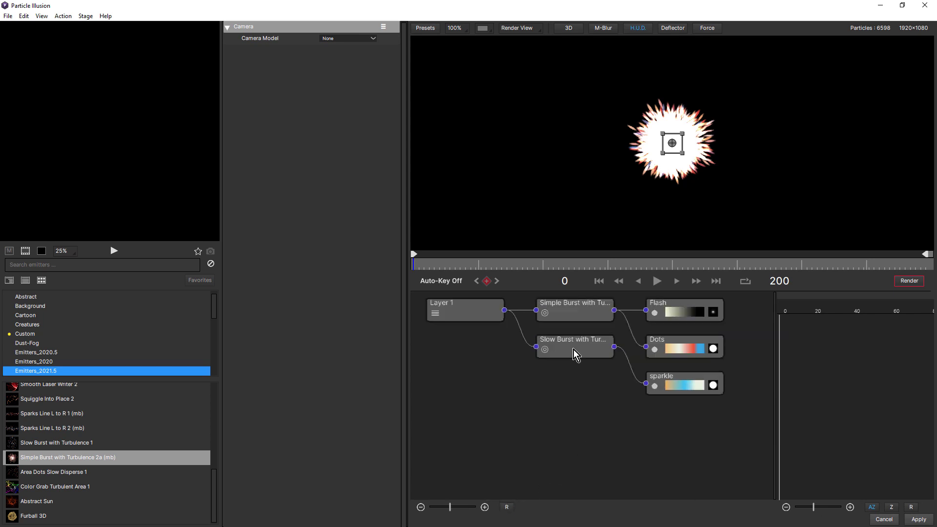
left_click(539, 352)
left_click_drag(539, 351, 490, 403)
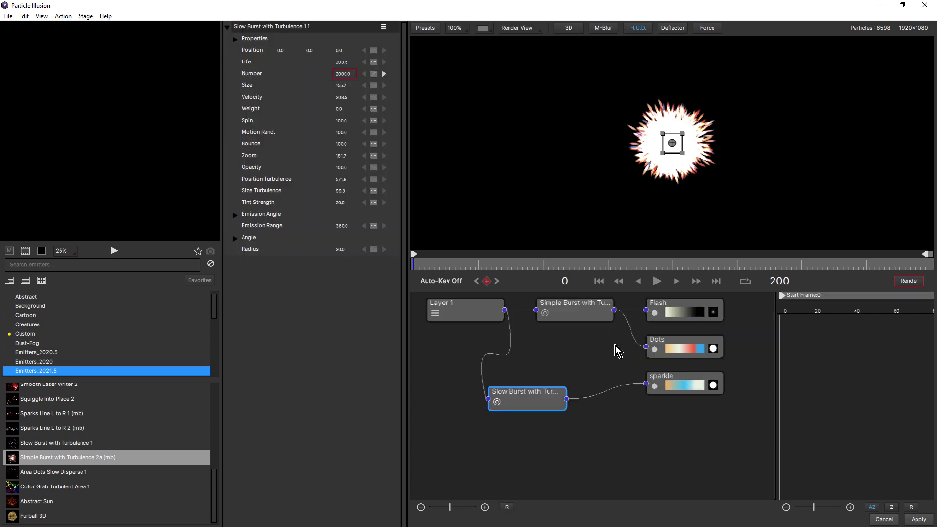
left_click(688, 456)
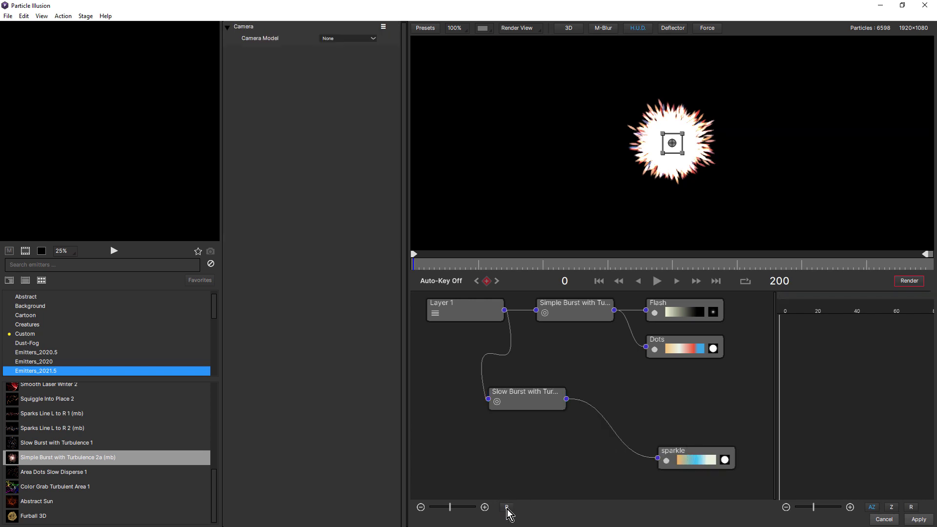
left_click(508, 507)
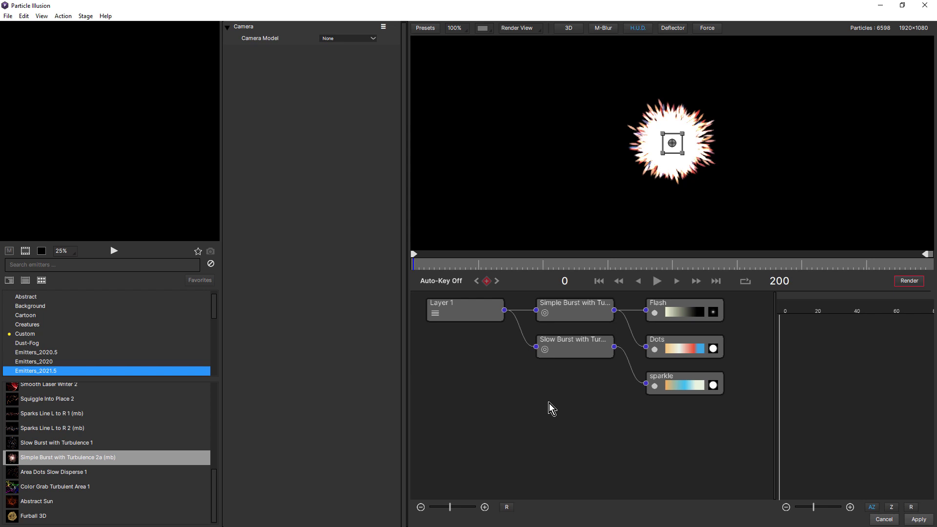
left_click(656, 284)
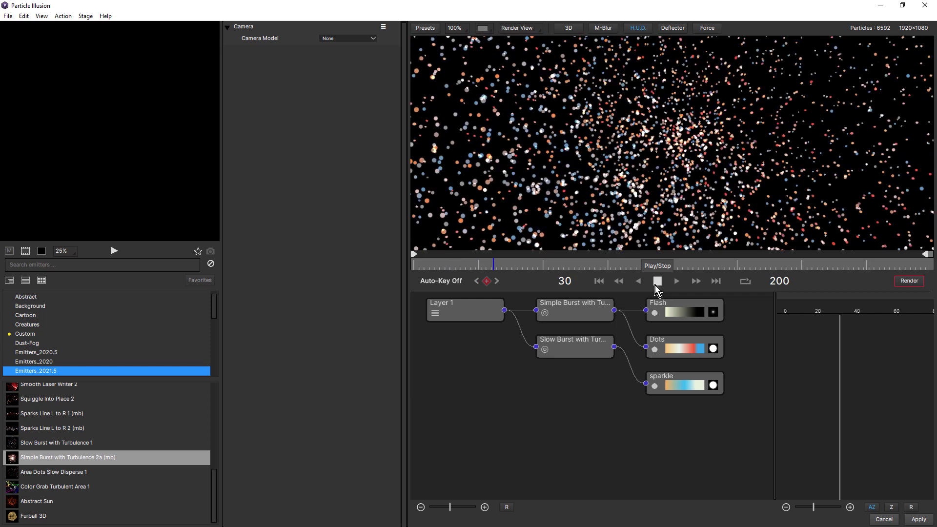
Step: Stop, scrub and replay the burst, pause around frame 27, and select the Flash particle
left_click(657, 281)
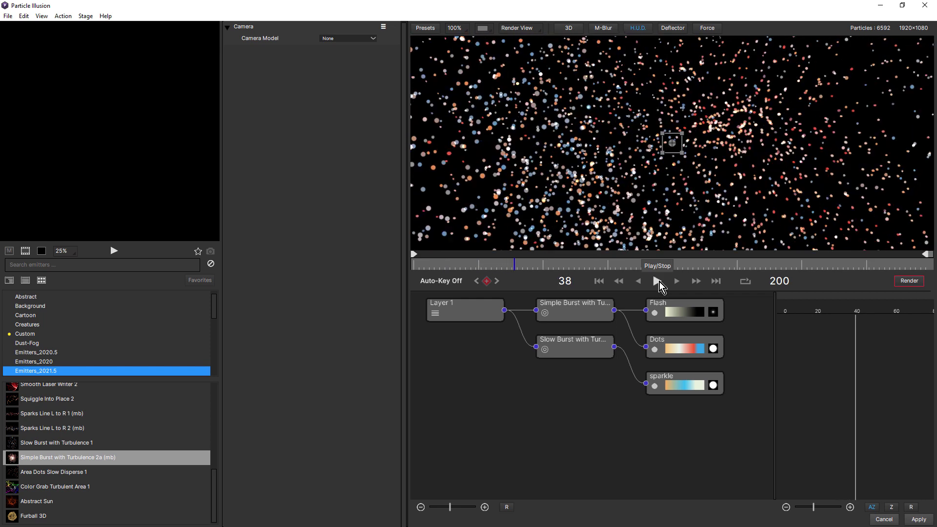
left_click_drag(511, 266, 455, 263)
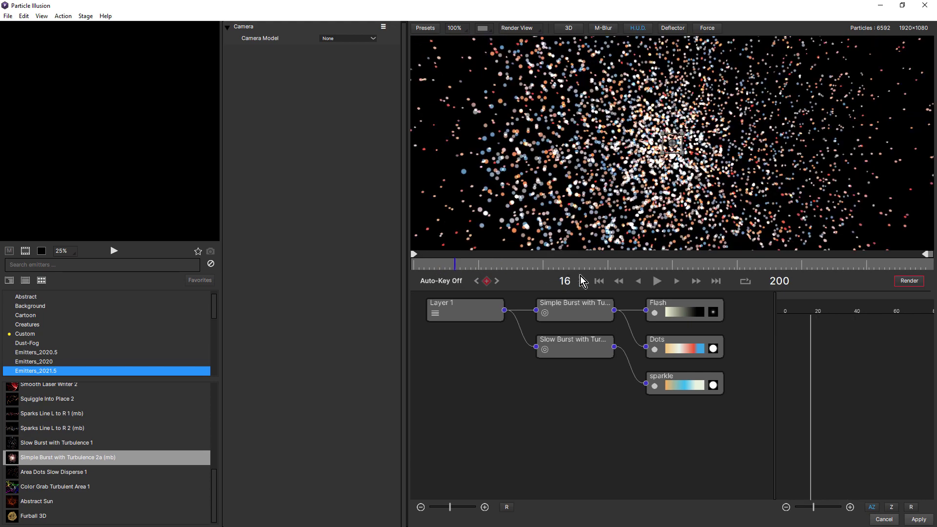
left_click(657, 281)
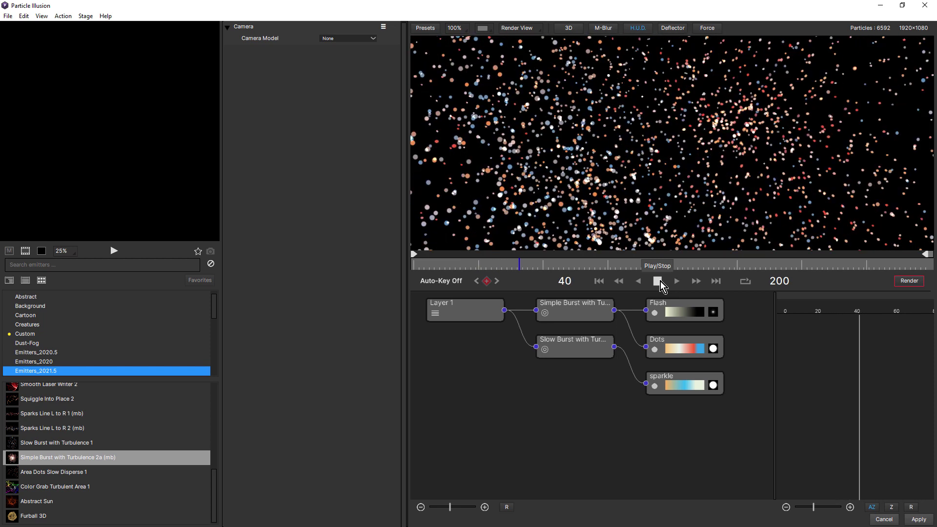
left_click_drag(553, 268, 485, 261)
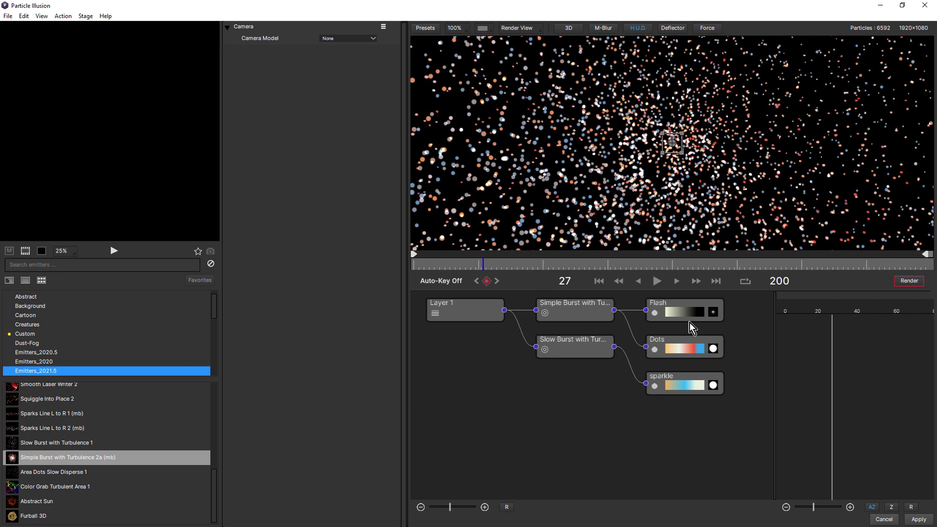
left_click(674, 306)
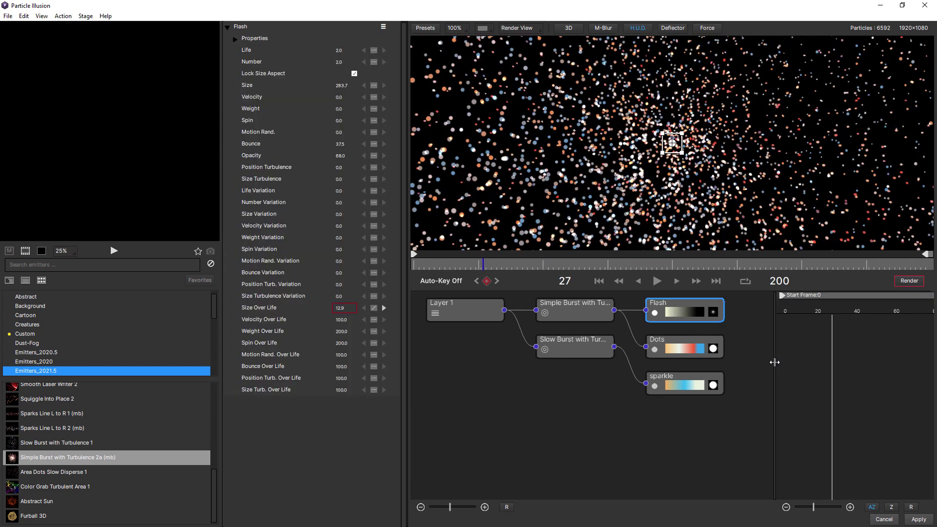
Step: Display Flash's Size Over Life curve, resizing the viewer and graph to fit its ramp to 150
left_click(268, 309)
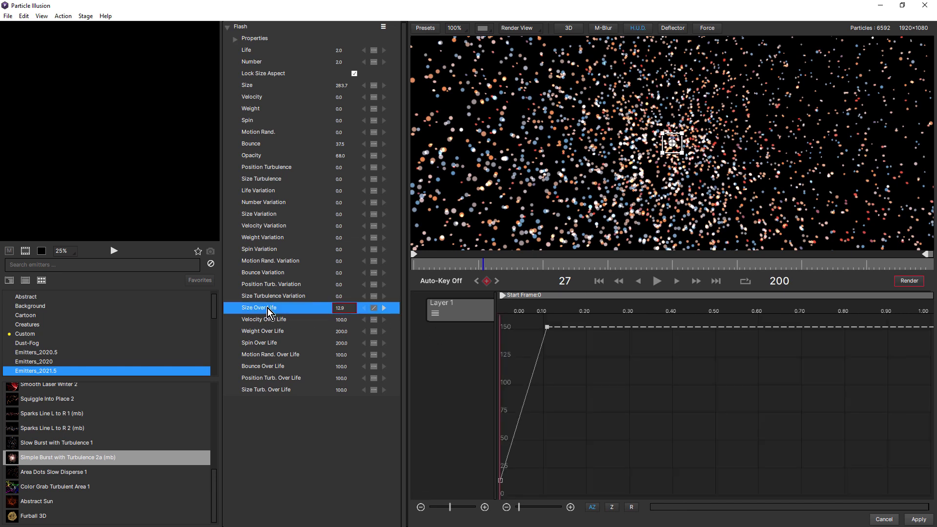
left_click_drag(519, 506, 553, 508)
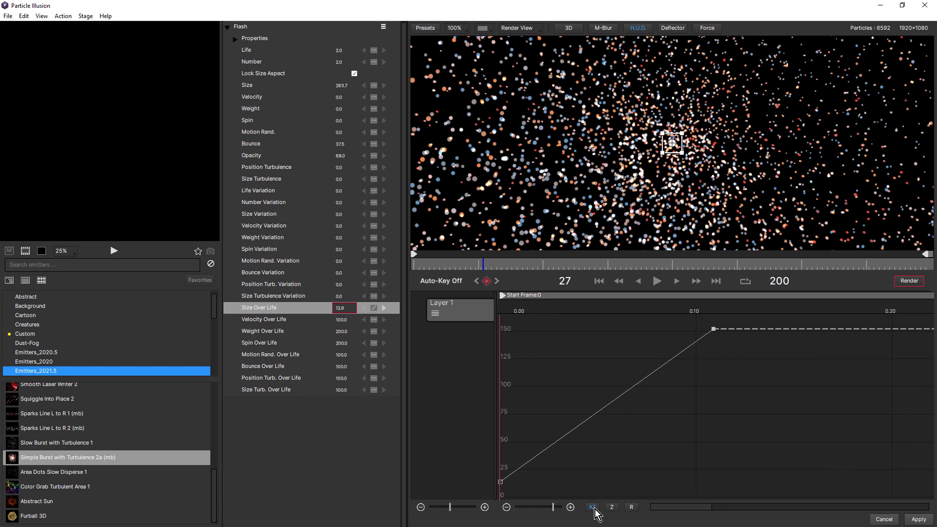
left_click(593, 508)
left_click_drag(574, 290, 585, 357)
left_click_drag(584, 396, 595, 351)
left_click(592, 508)
left_click_drag(547, 336, 554, 398)
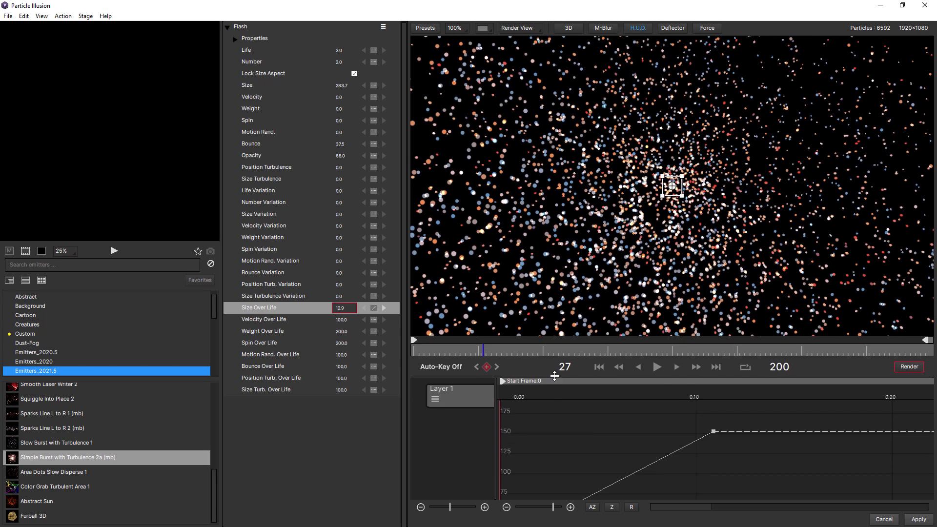
left_click(612, 507)
left_click_drag(635, 376, 644, 340)
left_click(611, 507)
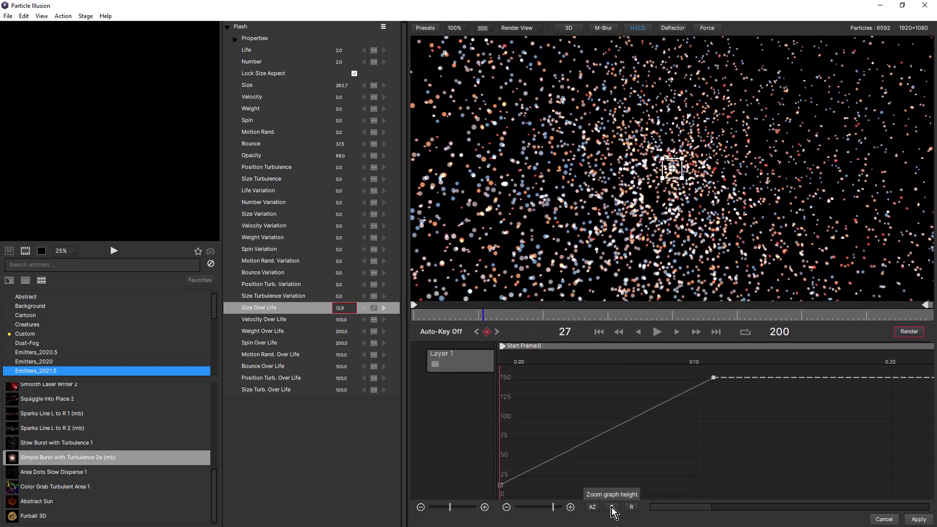
left_click(633, 507)
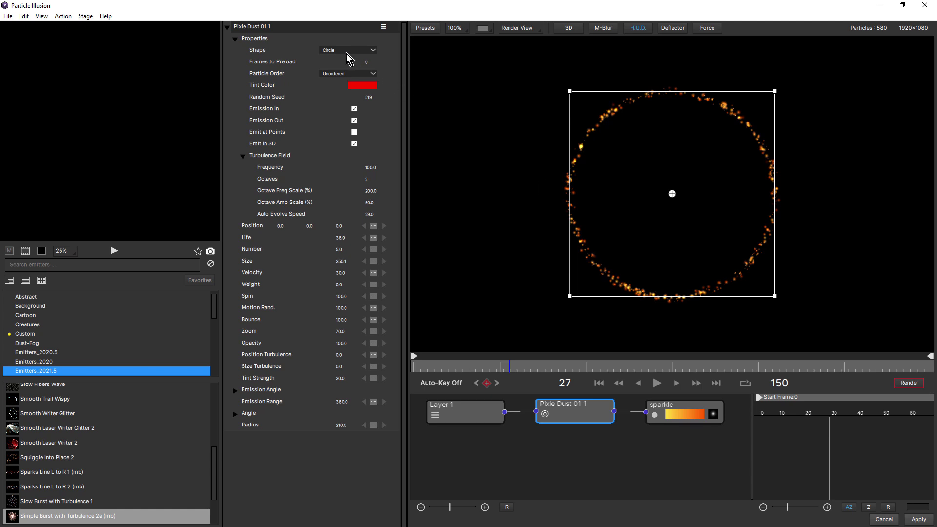
Step: Set the camera model to Orbit with Spin 147, then select the Pixie Dust 01 1 emitter
left_click(578, 455)
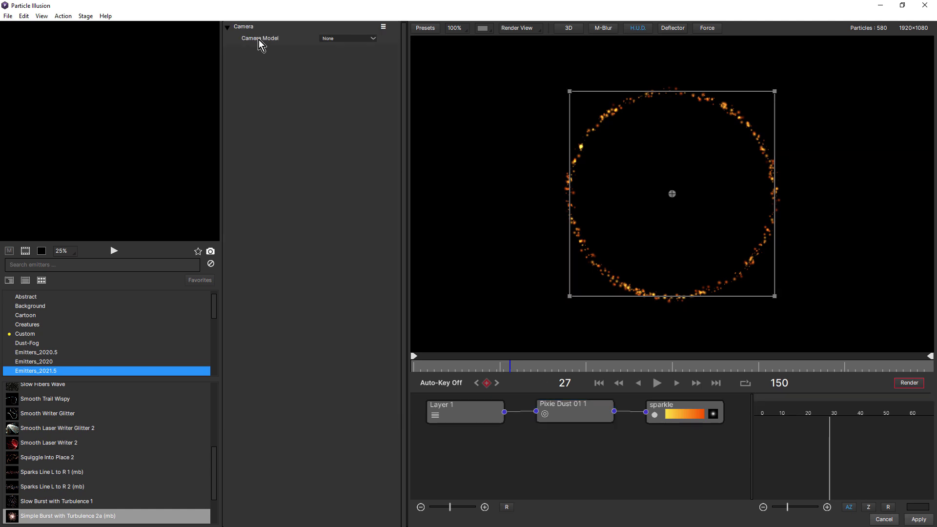
left_click(347, 39)
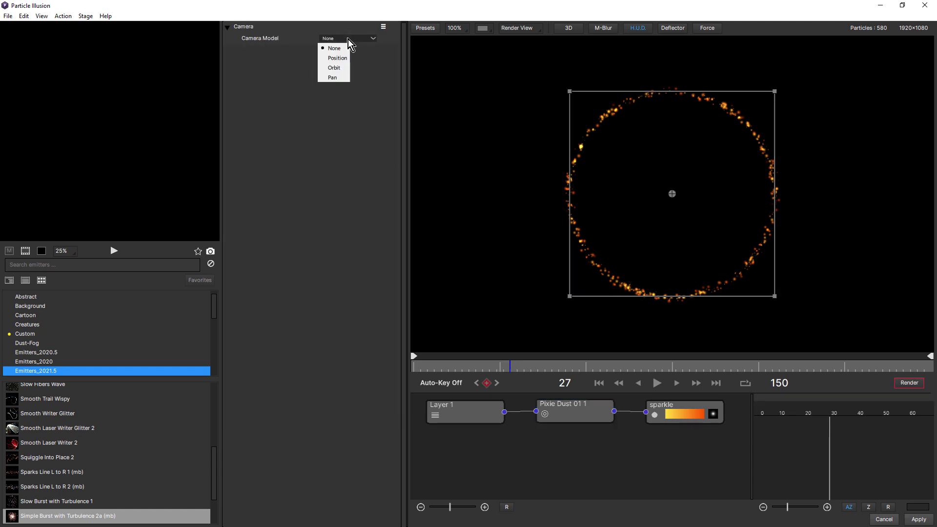
left_click(337, 70)
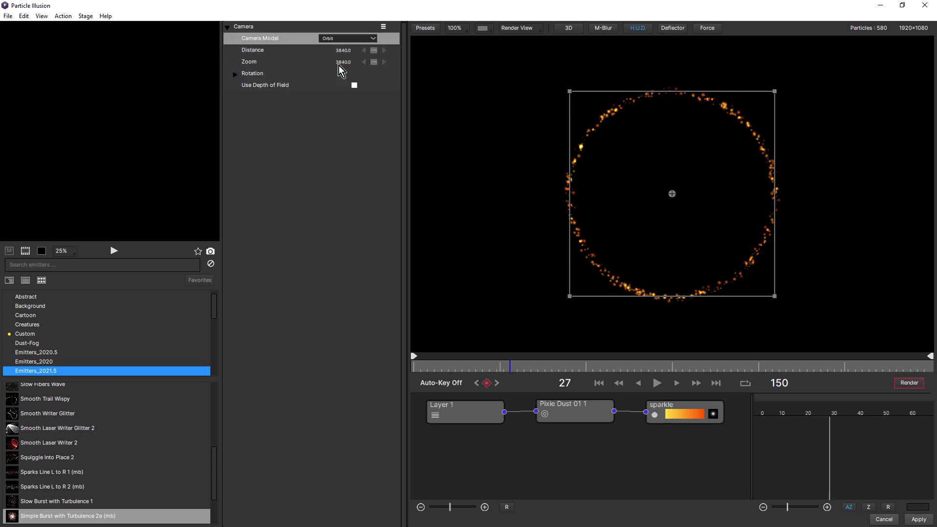
left_click(235, 74)
left_click_drag(338, 102, 400, 108)
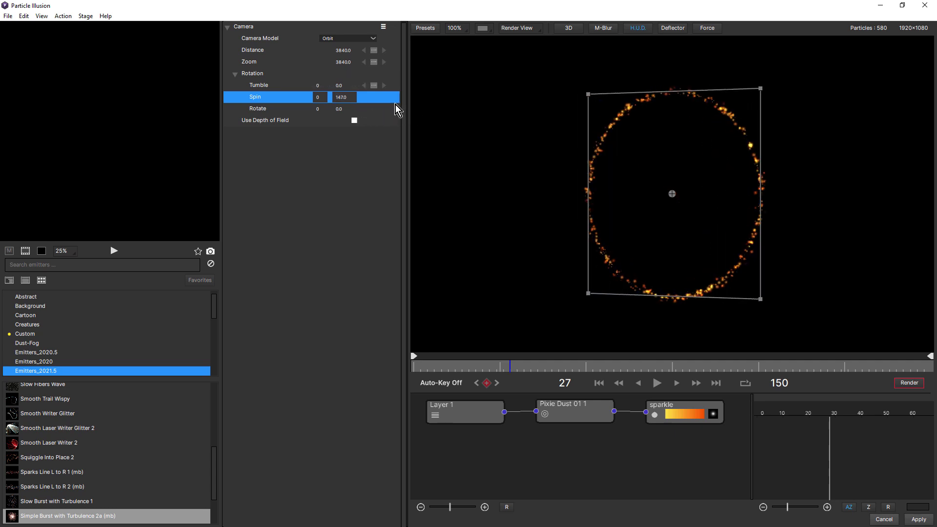
left_click(575, 412)
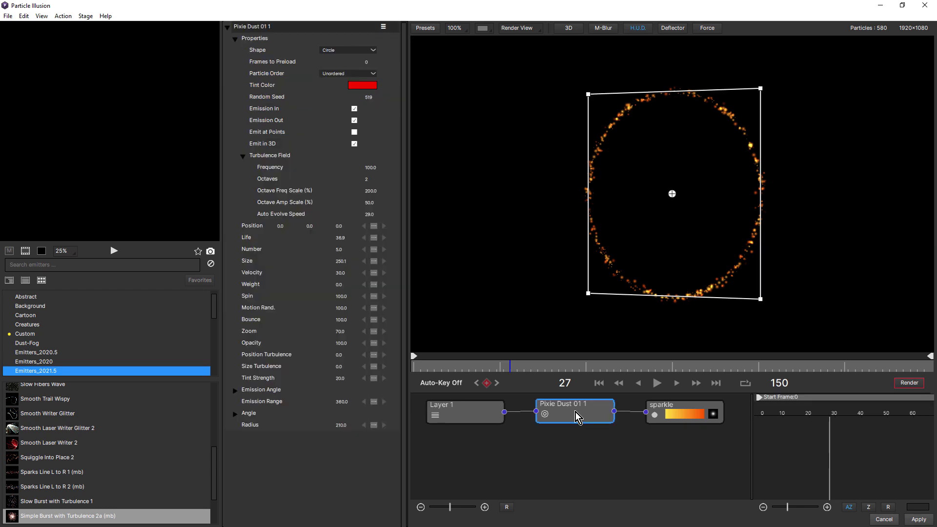
Step: Make Pixie Dust 01 1 a Box emitter about 470 wide, 376 high and 273 deep
left_click(333, 50)
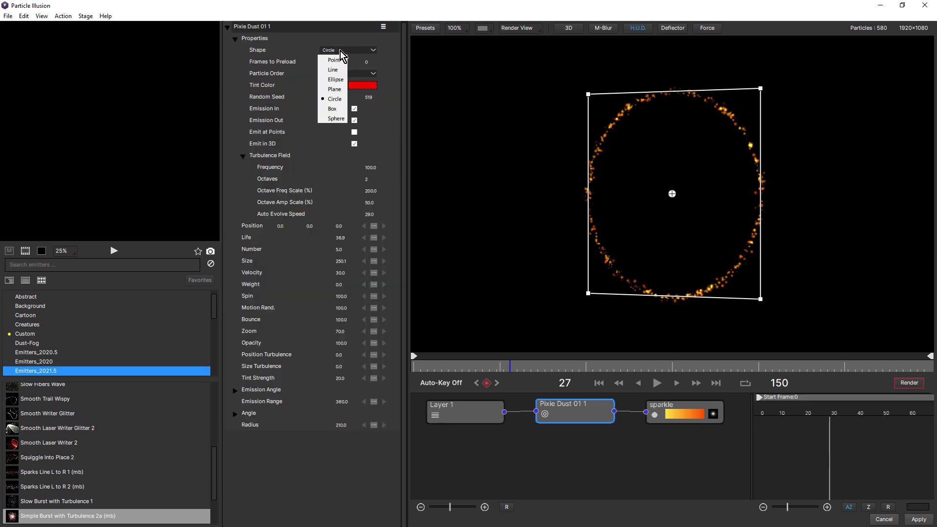
left_click(341, 110)
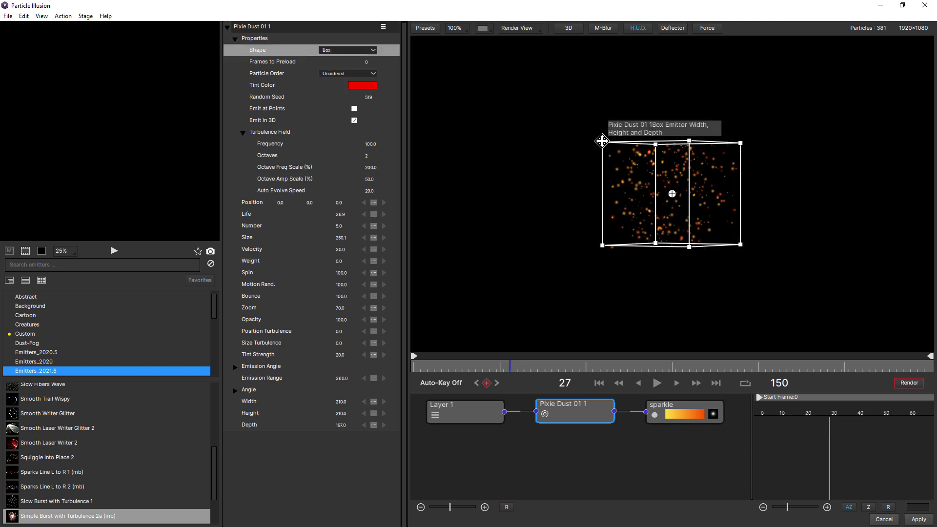
left_click_drag(602, 141, 548, 105)
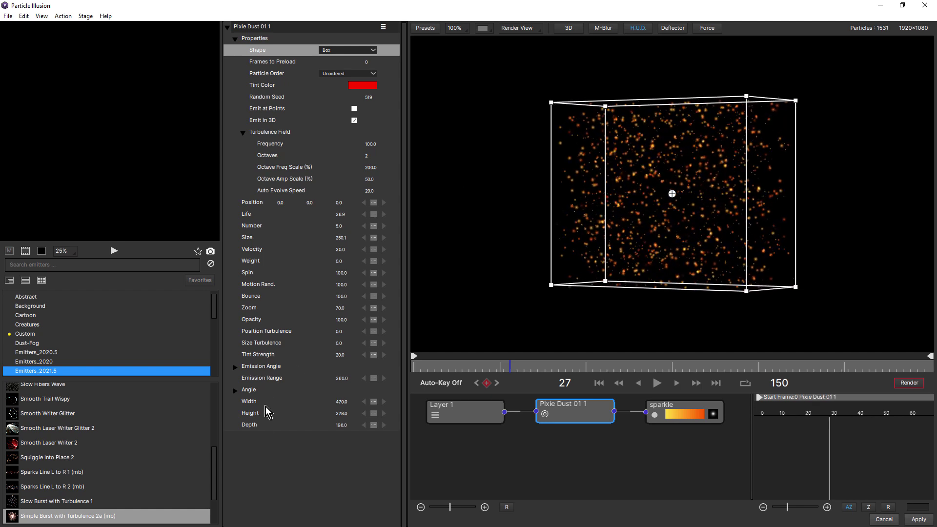
mouse_move(338, 425)
left_mouse_down()
mouse_move(389, 429)
mouse_move(323, 432)
left_mouse_up()
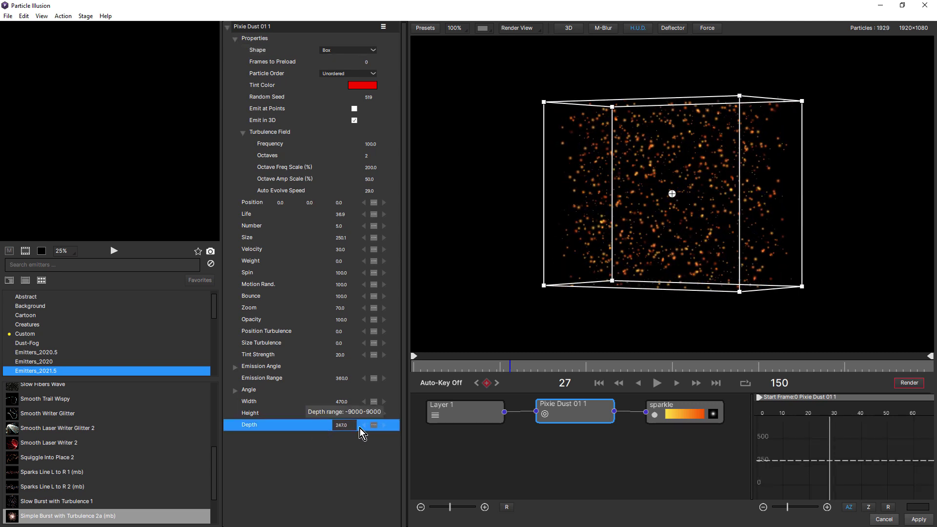
left_click(383, 425)
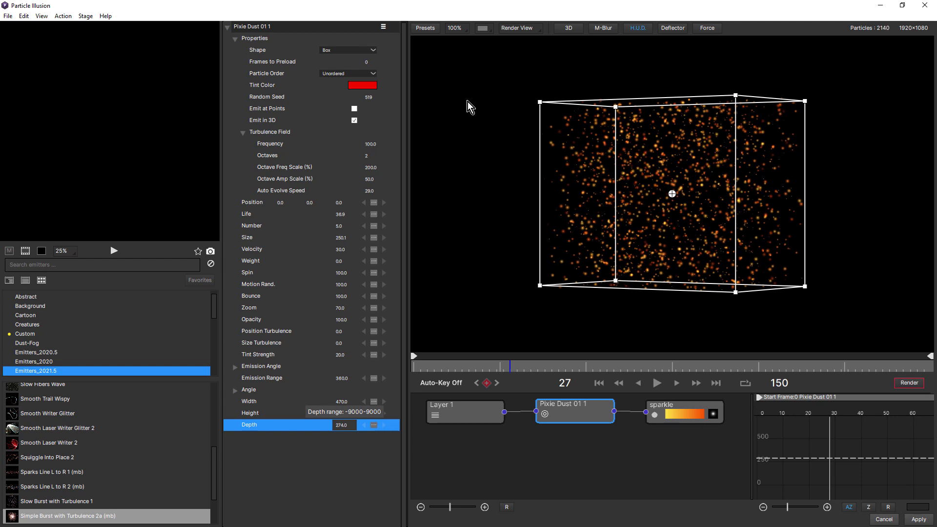
left_click(528, 29)
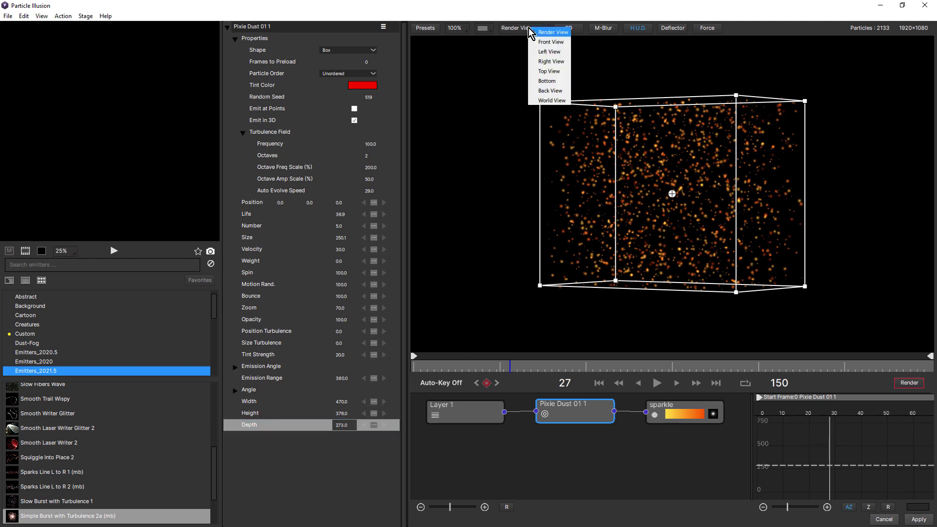
Step: Switch to World View, scrub the emitter's Z position, then reset it to 0
left_click(551, 100)
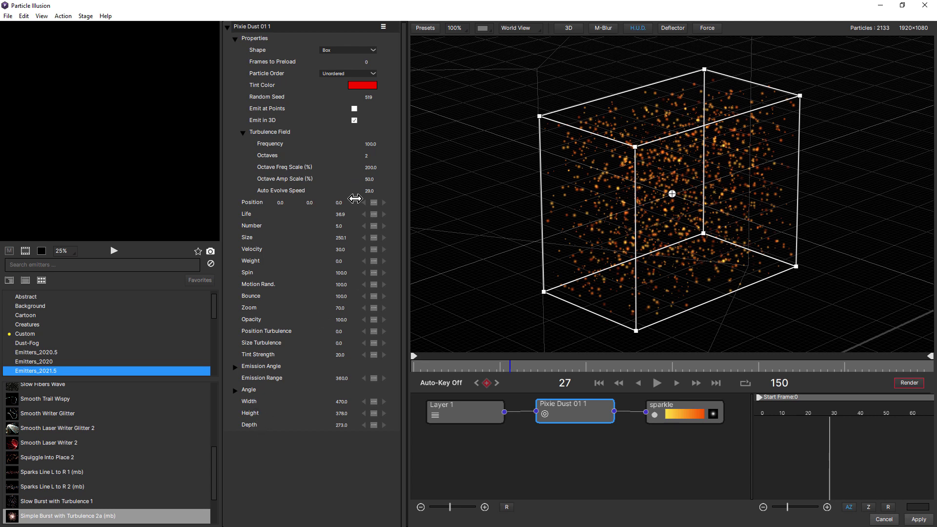
left_click_drag(341, 206, 465, 217)
left_click_drag(522, 238, 339, 230)
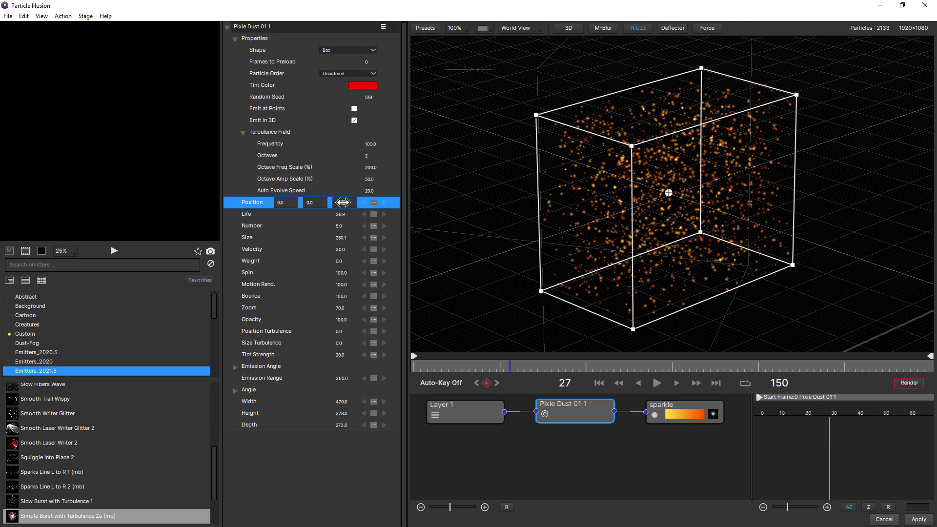
type("0")
key("Return")
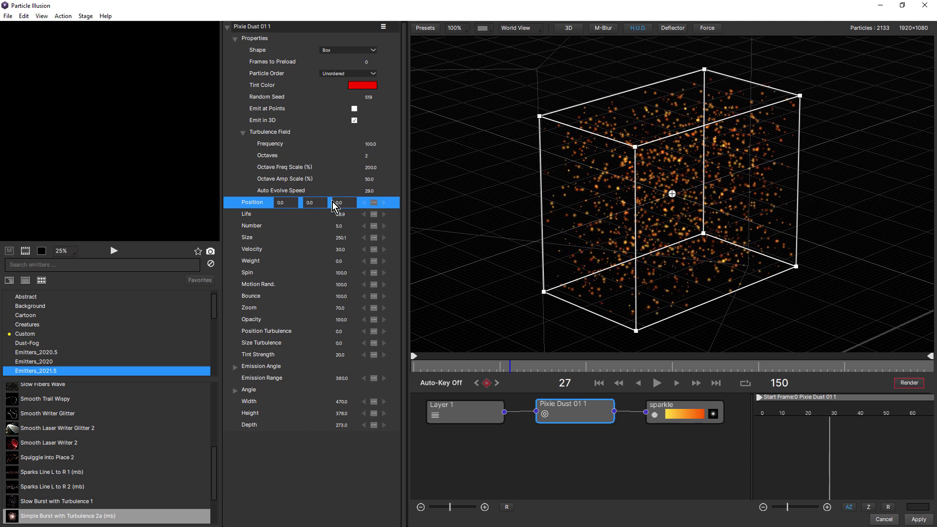
left_click(348, 50)
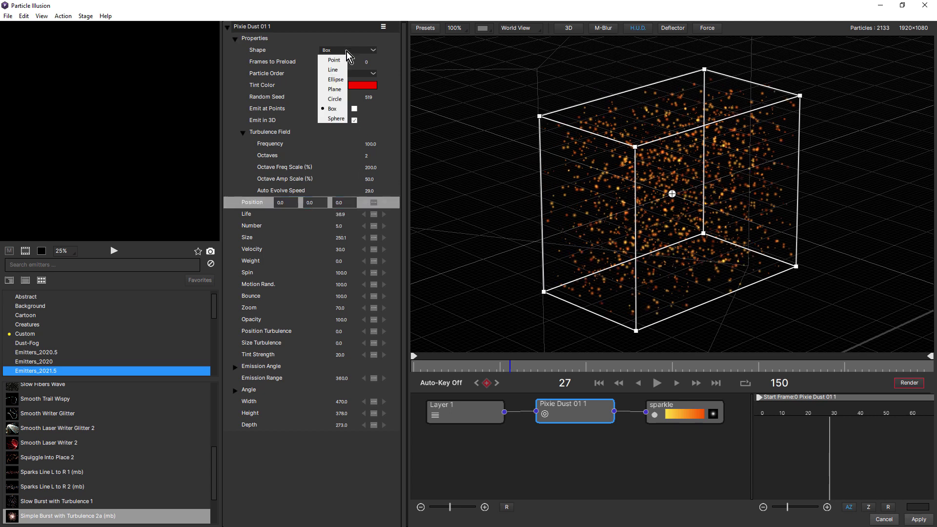
Step: Make the emitter a sphere of radius 282 and add a Box-type Force 1 to Layer 1
left_click(340, 118)
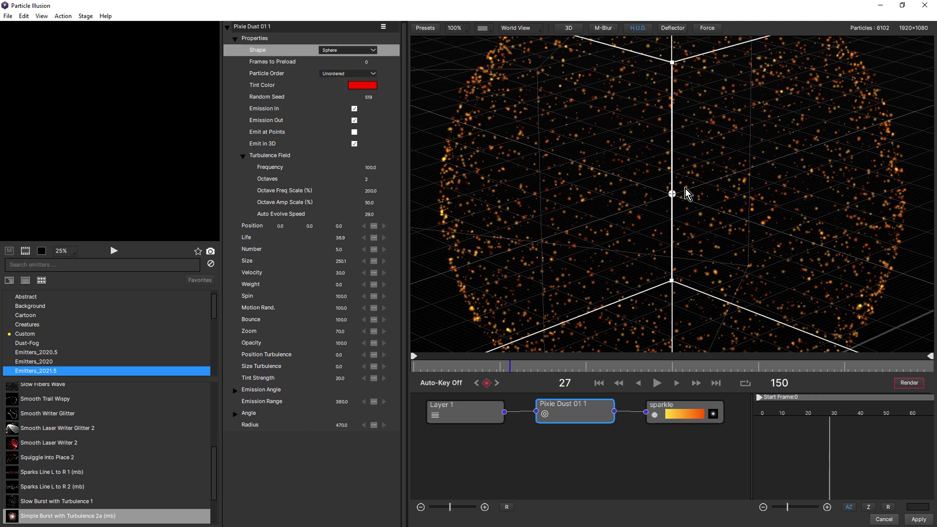
scroll(687, 193, "down", 2)
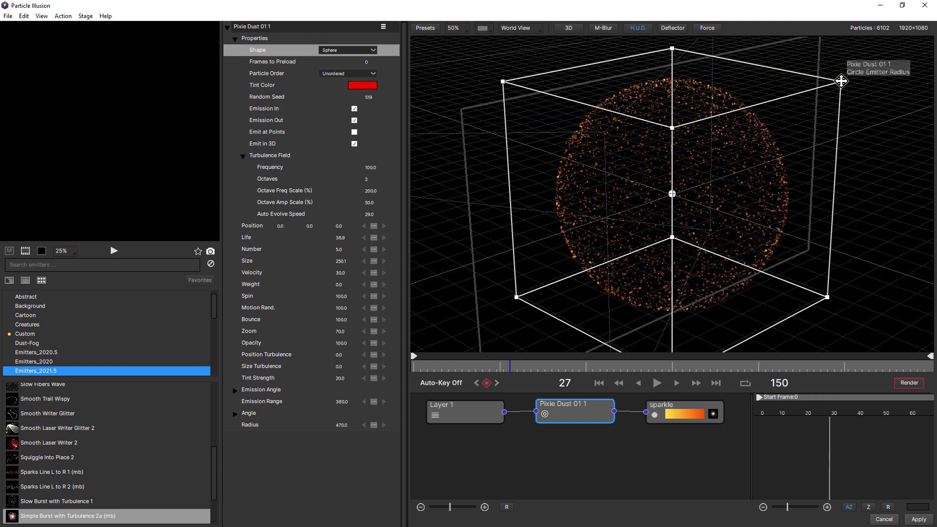
left_click_drag(839, 83, 823, 93)
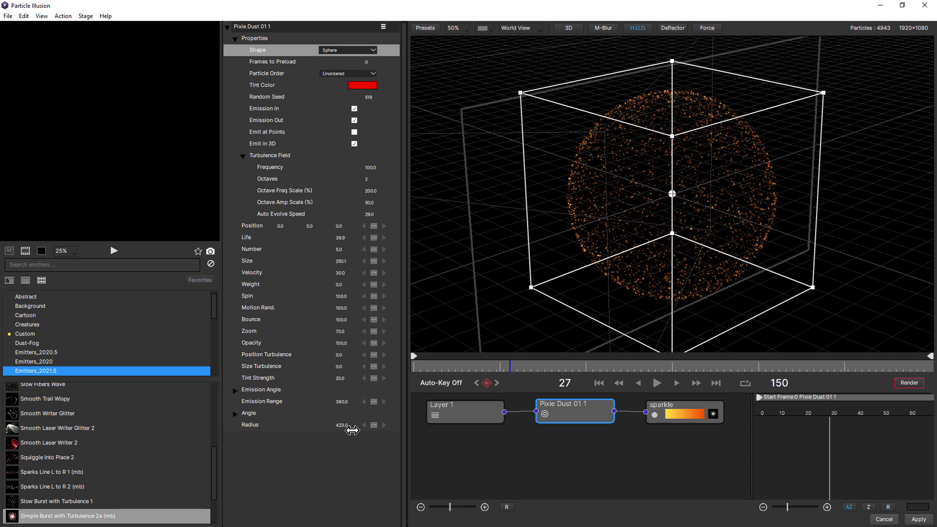
left_click_drag(340, 426, 271, 437)
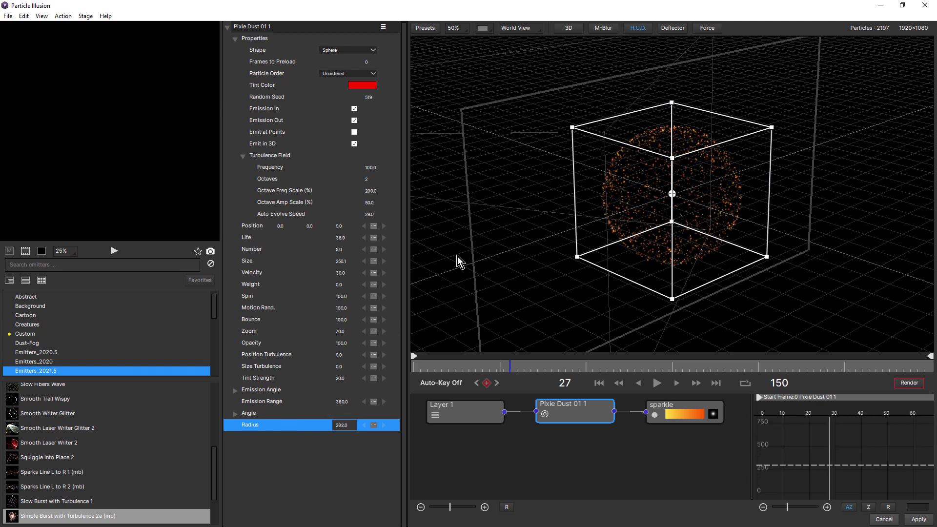
left_click(711, 29)
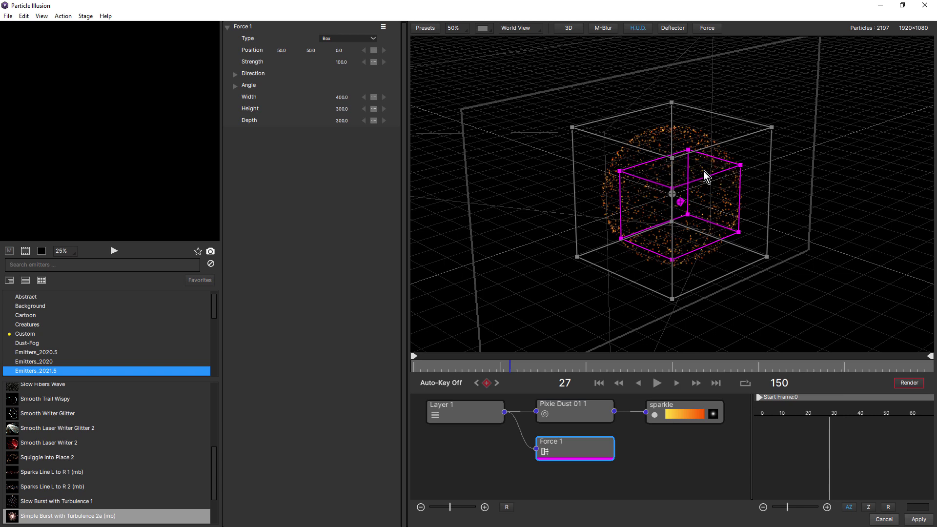
Step: In Top View, move Force 1 to the right of the sphere centre and preview its effect
left_click(530, 27)
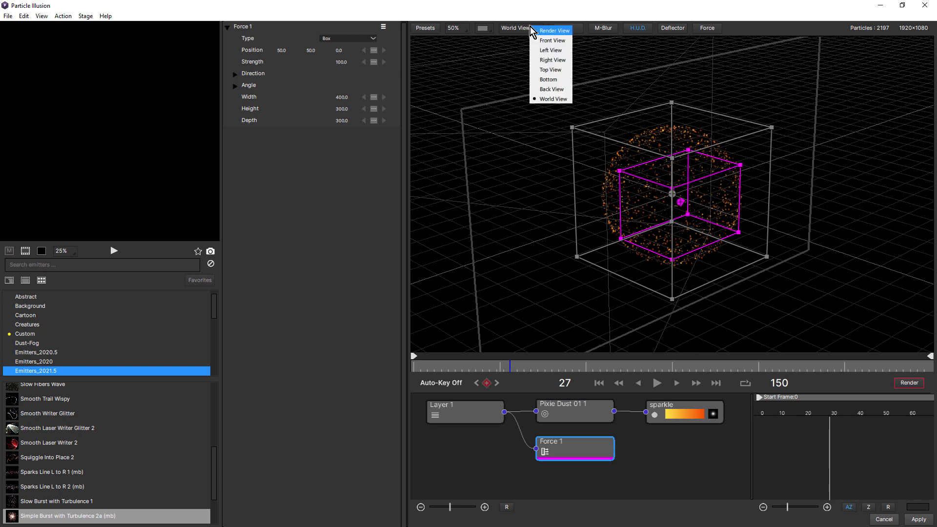
left_click(551, 70)
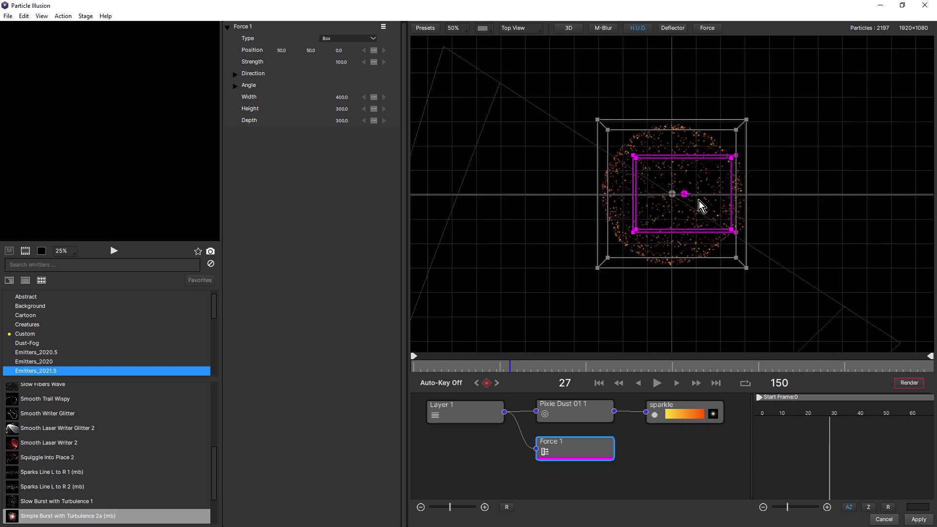
left_click_drag(685, 194, 722, 195)
left_click(658, 383)
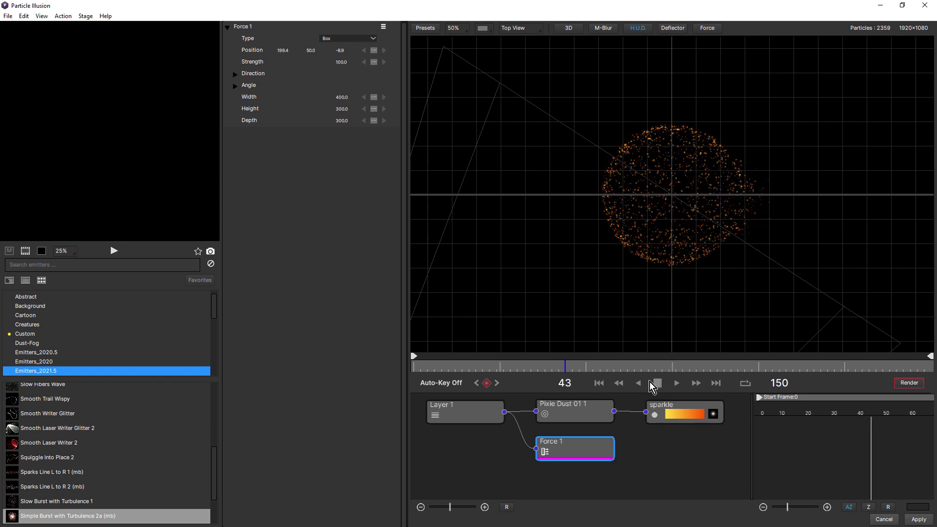
left_click(584, 449)
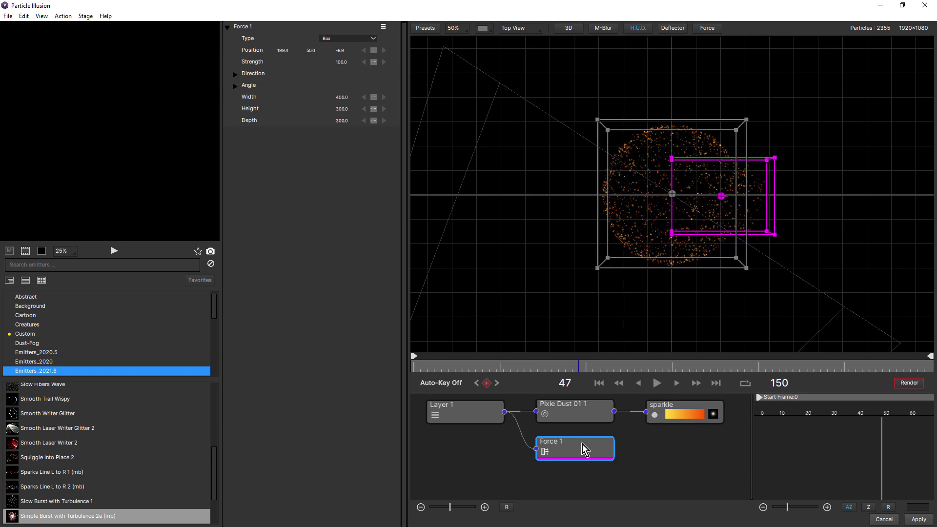
Step: Raise Force 1 Strength to 415, preview it, and go back to Render View
left_click(350, 62)
left_click_drag(462, 68, 609, 356)
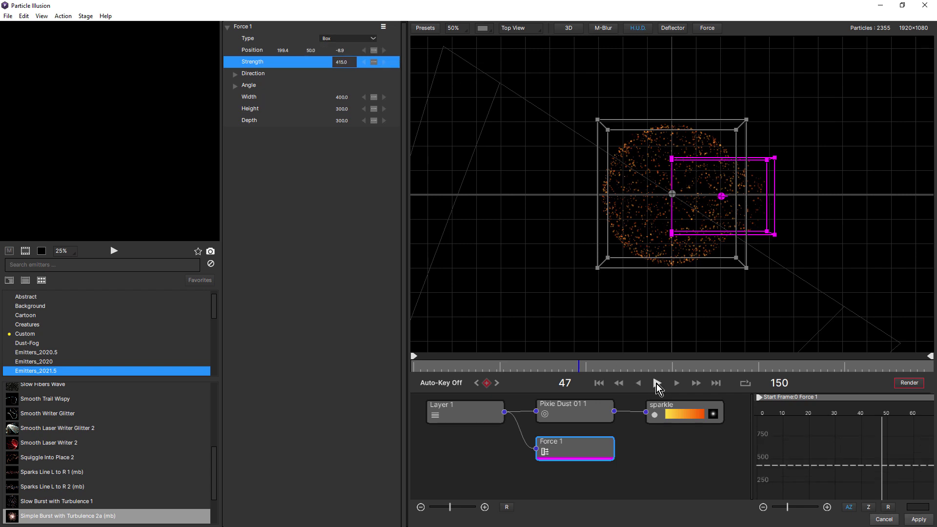
left_click(657, 383)
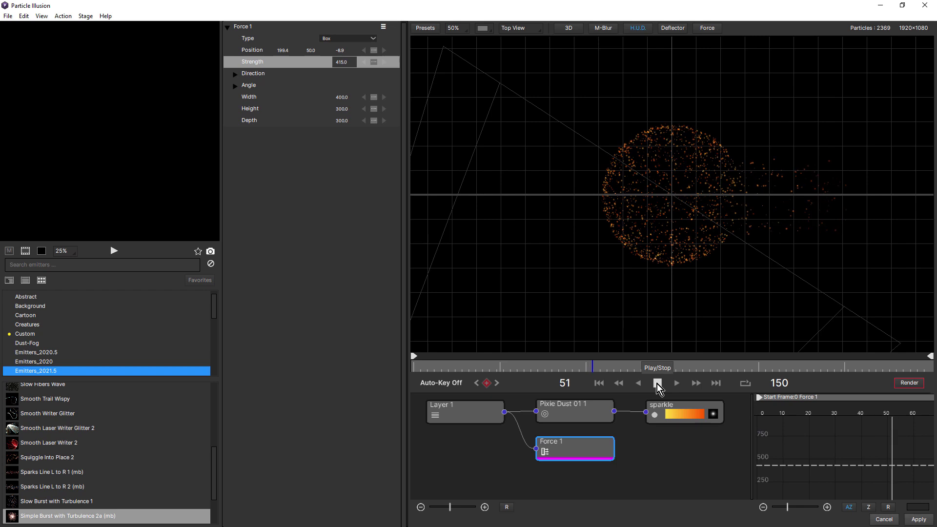
left_click(657, 384)
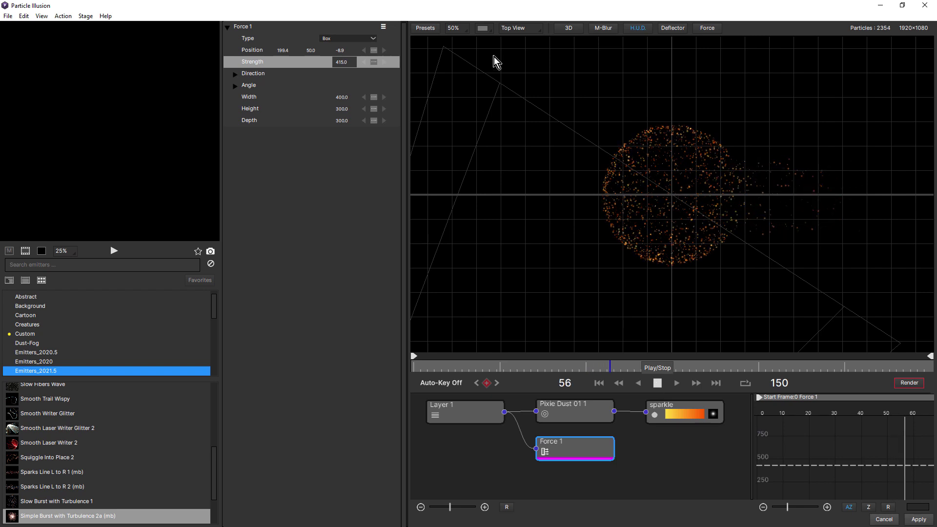
left_click(518, 30)
left_click(536, 36)
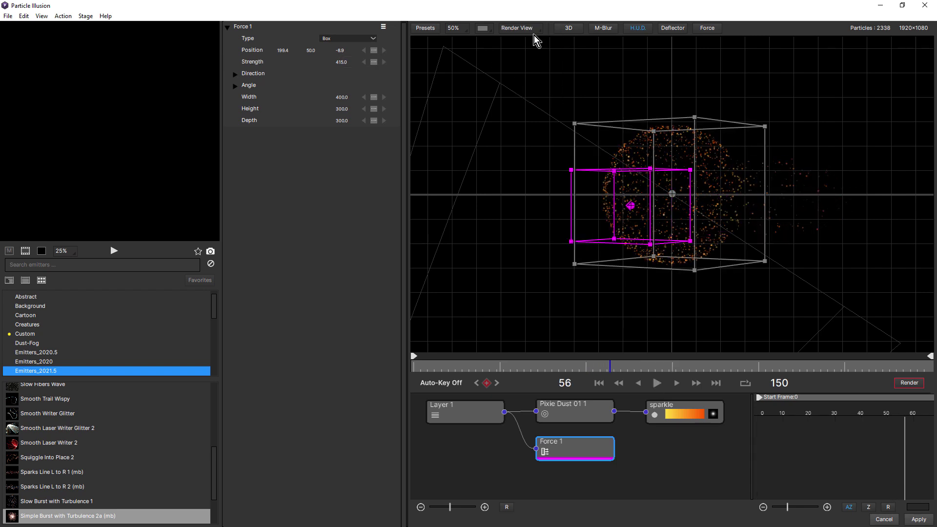
Step: Set the camera Rotation Spin to 0 so the scene faces straight on
left_click(648, 483)
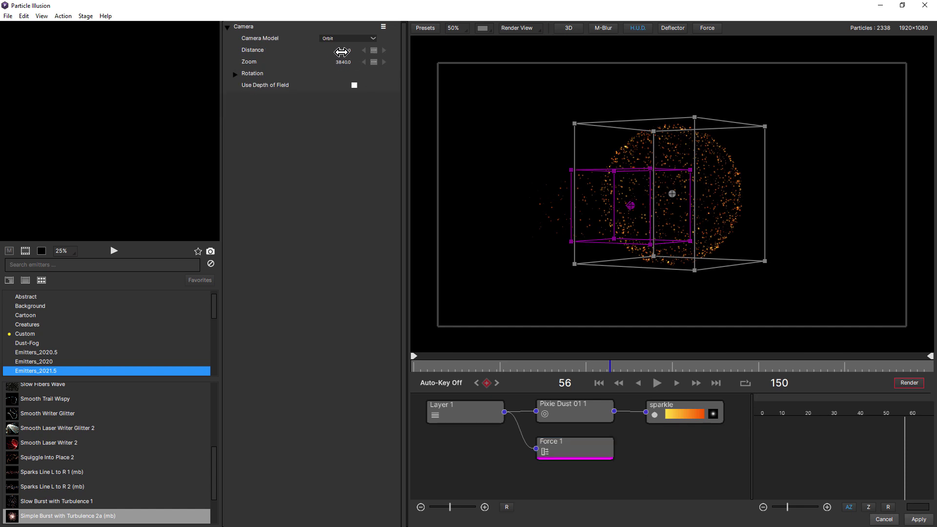
left_click(235, 75)
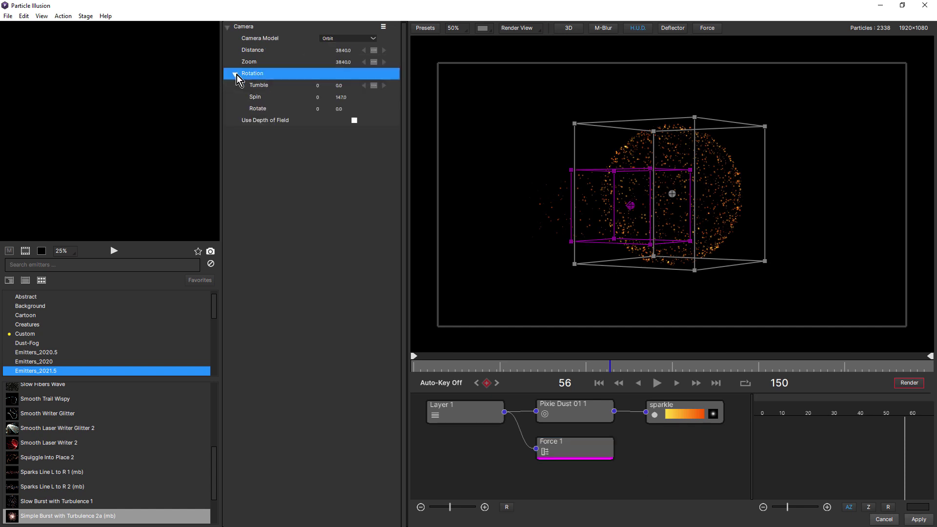
left_click(345, 96)
type("0")
key("Return")
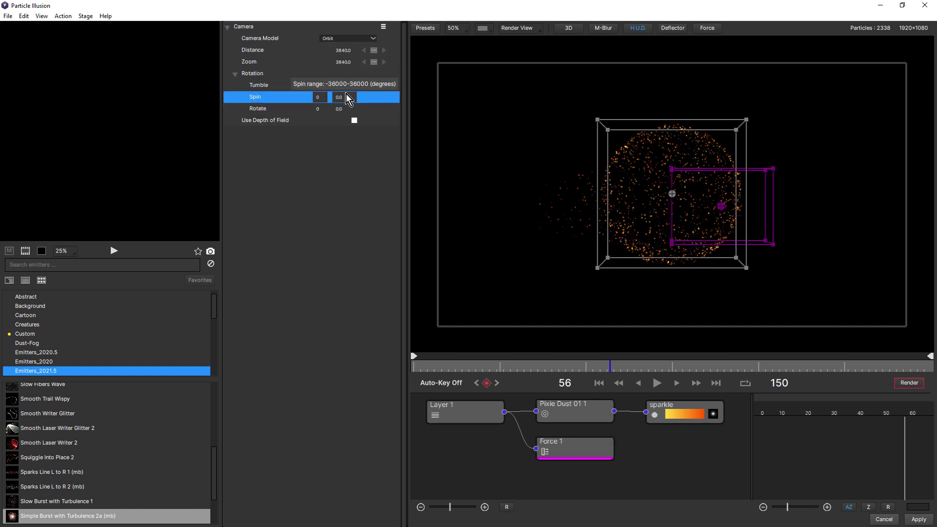
Step: Preview the playback, then add Deflector 1 to the scene
left_click(656, 383)
left_click(654, 384)
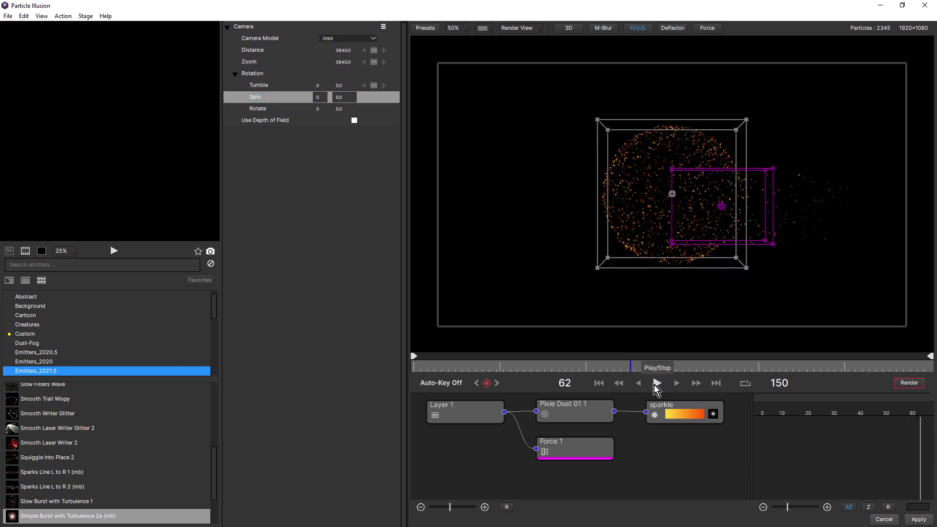
left_click(671, 30)
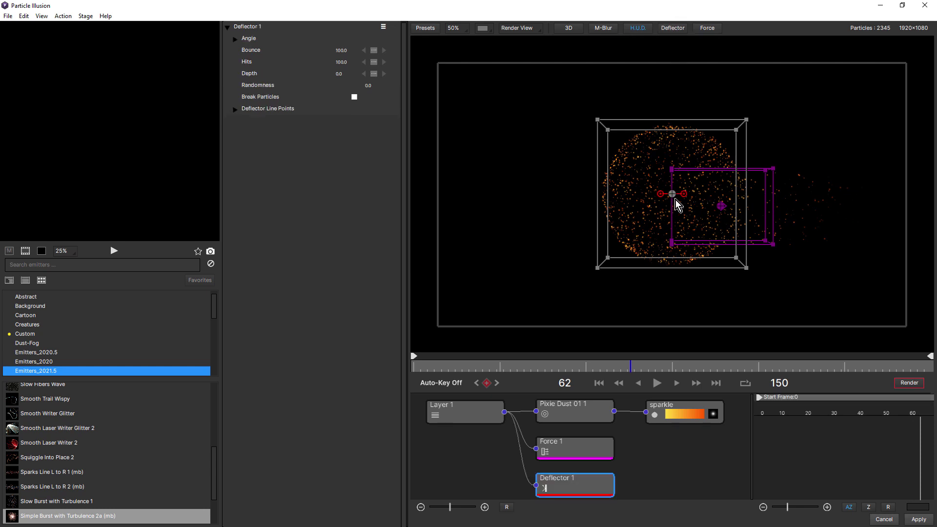
Step: Place Deflector 1 as a vertical line right of the sphere and preview the sparkles deflecting
left_click(783, 168)
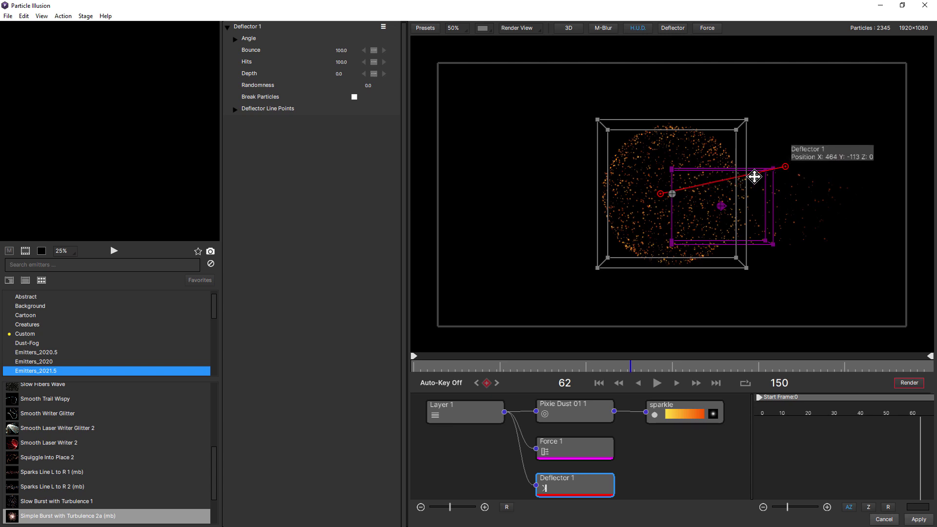
left_click(786, 245)
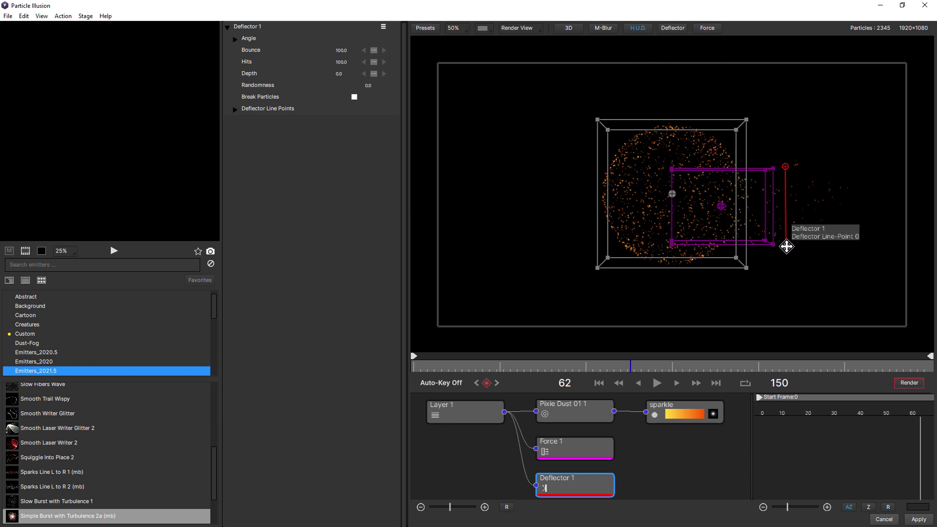
left_click(657, 383)
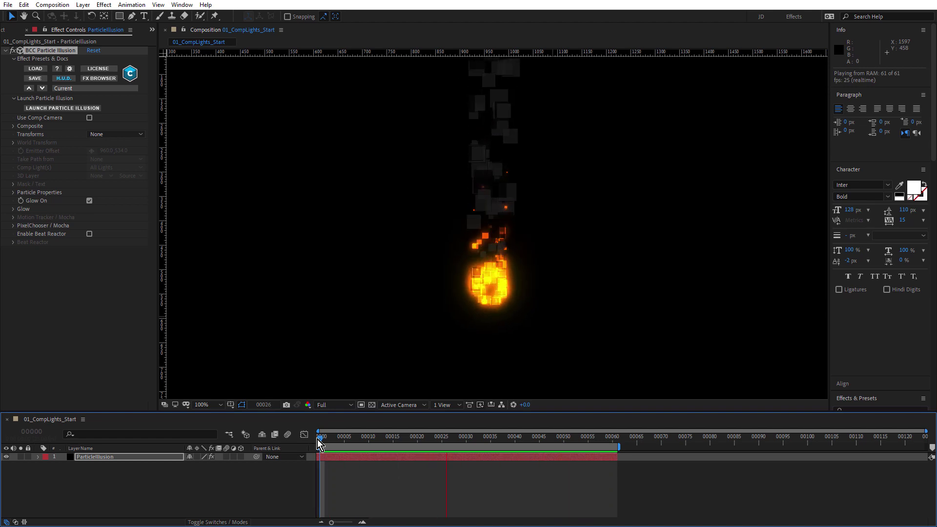
Step: Stop the preview, then set Transforms to Emitter and Take Path from to Comp Light(s)
key("space")
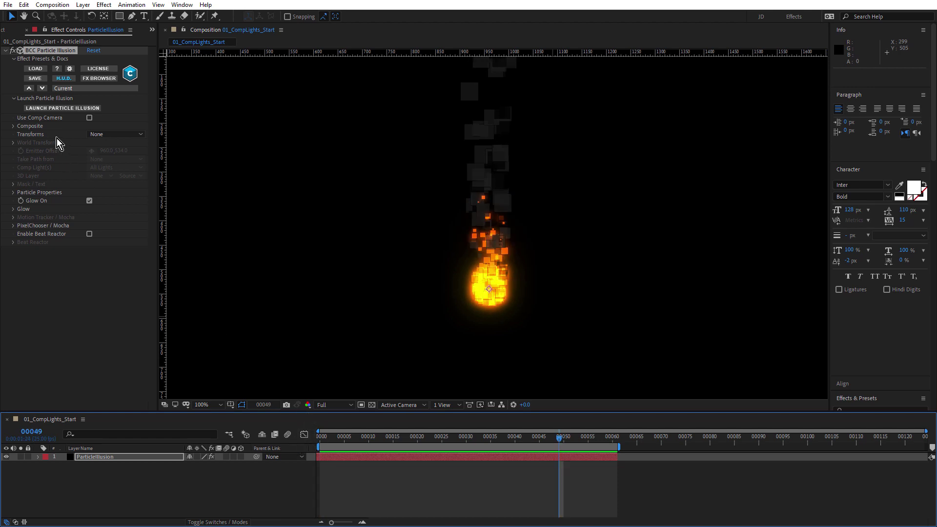
left_click(108, 139)
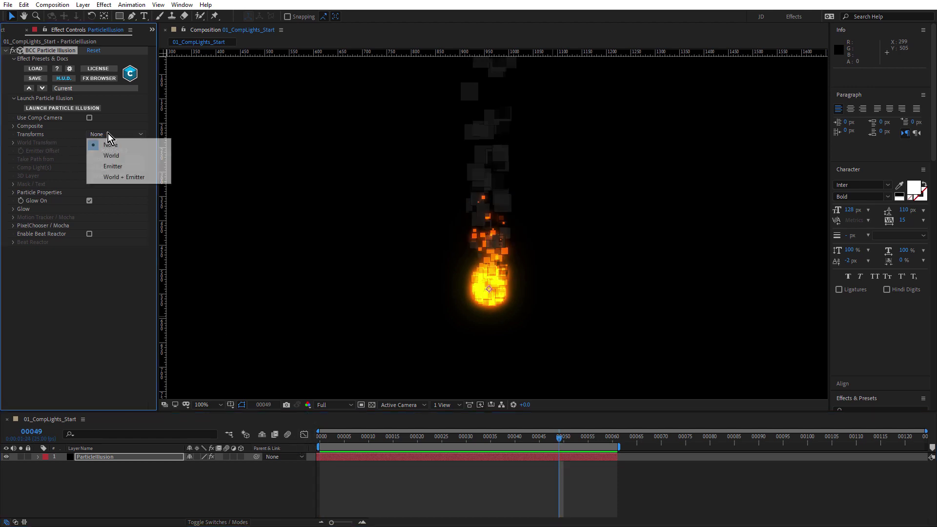
left_click(122, 167)
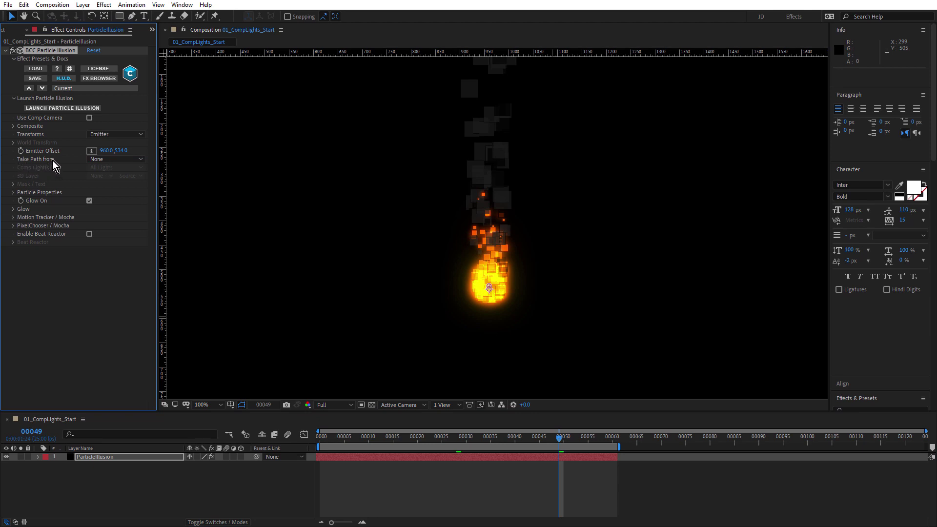
left_click(122, 161)
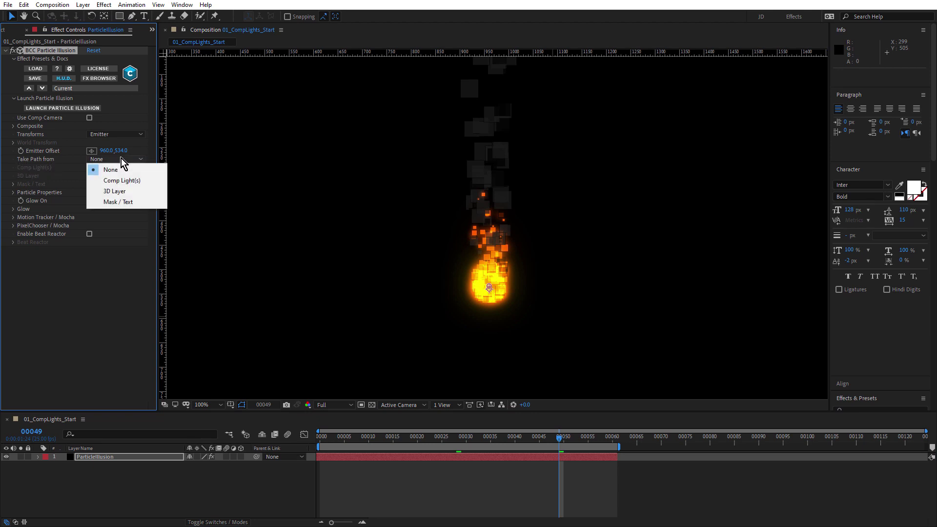
left_click(141, 181)
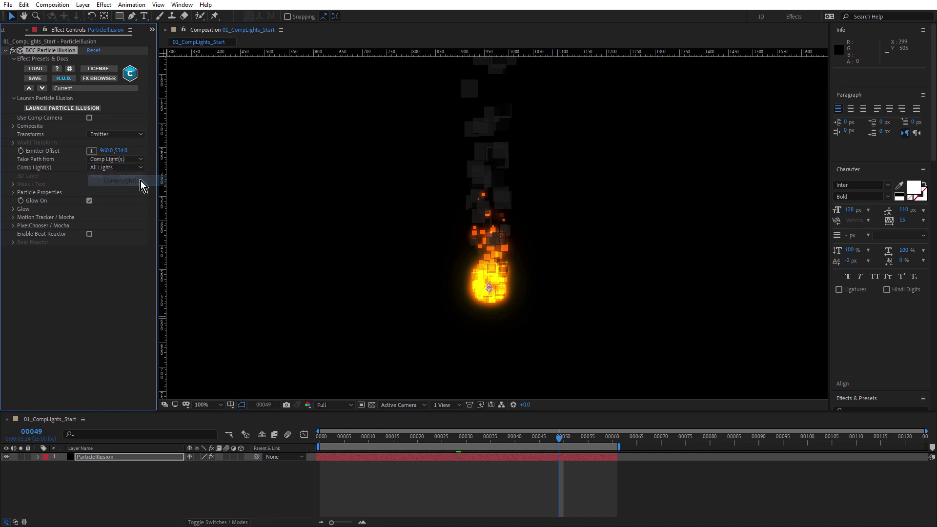
Step: Deselect the particle layer and create a new point light with Ctrl+Alt+Shift+L
left_click(362, 476)
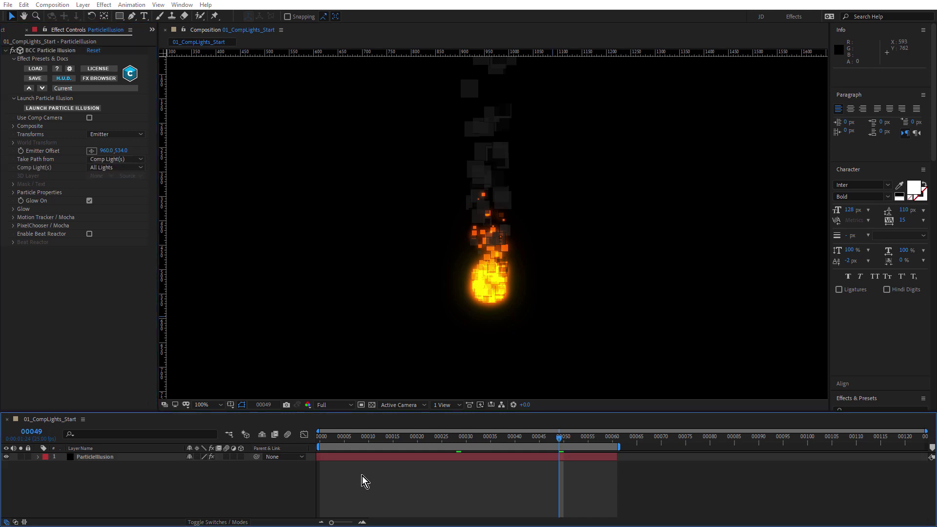
key("ctrl+alt+shift+l")
left_click_drag(760, 142, 435, 113)
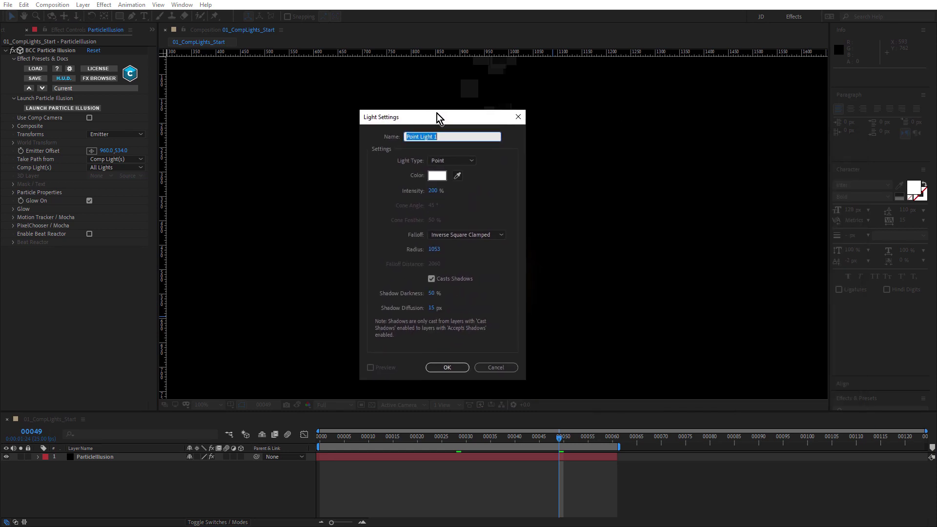
Step: Confirm Point Light 1, slide it sideways, and keep Comp Light(s) on All Lights
left_click(459, 366)
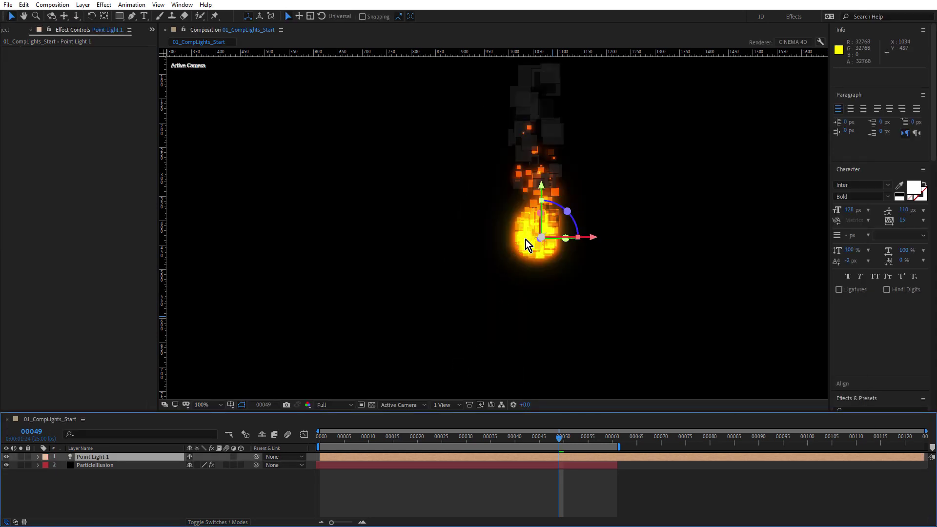
left_click_drag(541, 244, 604, 248)
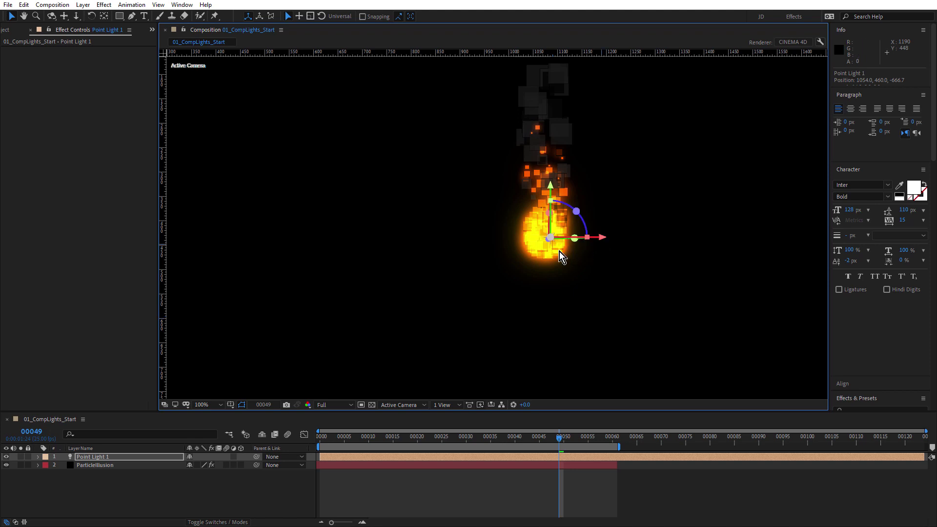
left_click(98, 465)
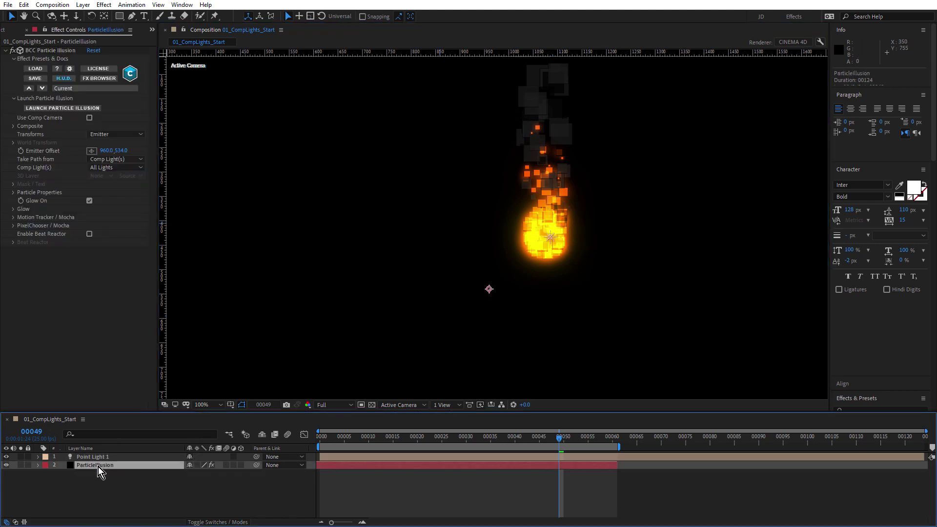
left_click(111, 167)
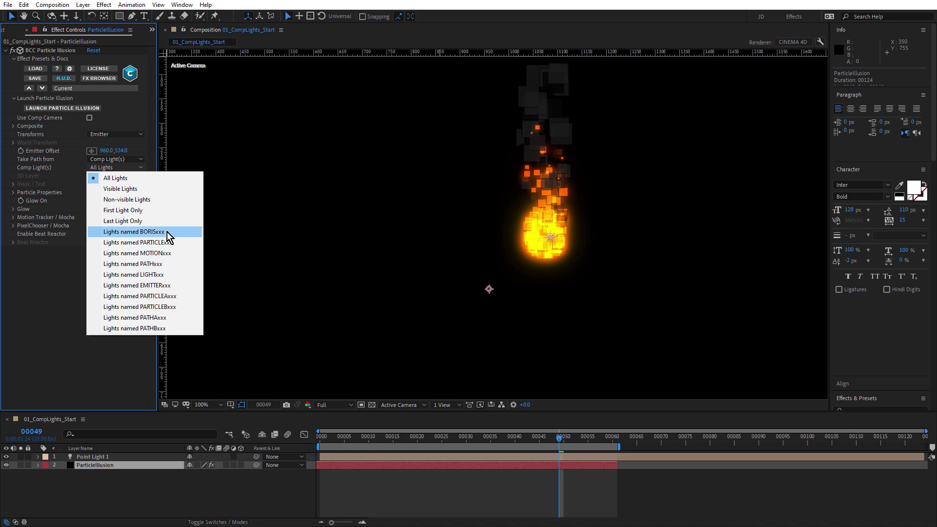
left_click(63, 324)
Step: Duplicate Point Light 1 as Point Light 2 and move it left for a second flame
left_click(95, 457)
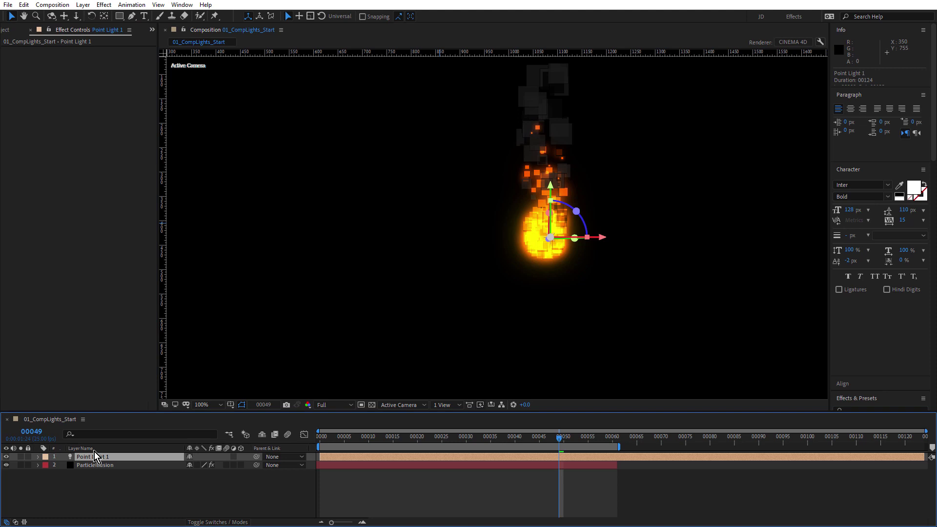
key("ctrl+d")
left_click_drag(602, 240, 424, 233)
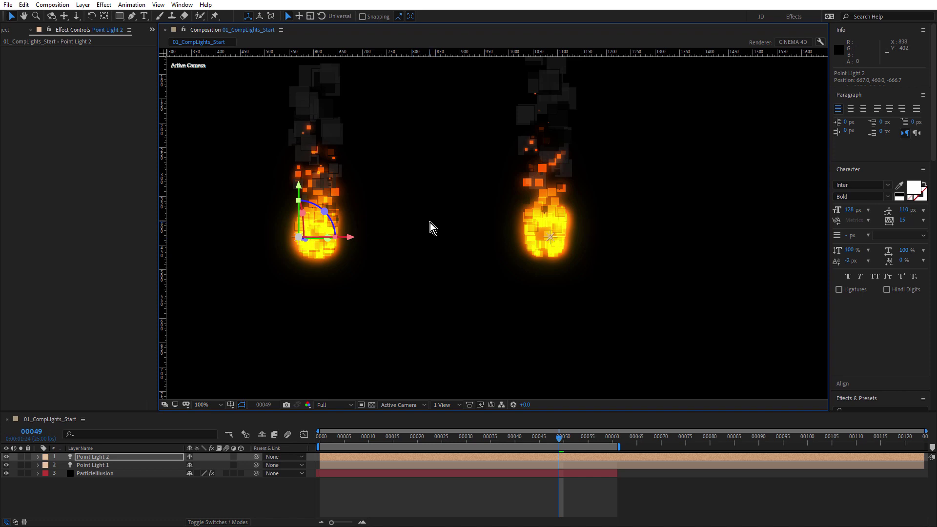
Step: Add Camera 1 and switch on ParticleIllusion's Use Comp Camera, then select Point Light 2
key("ctrl+alt+shift+c")
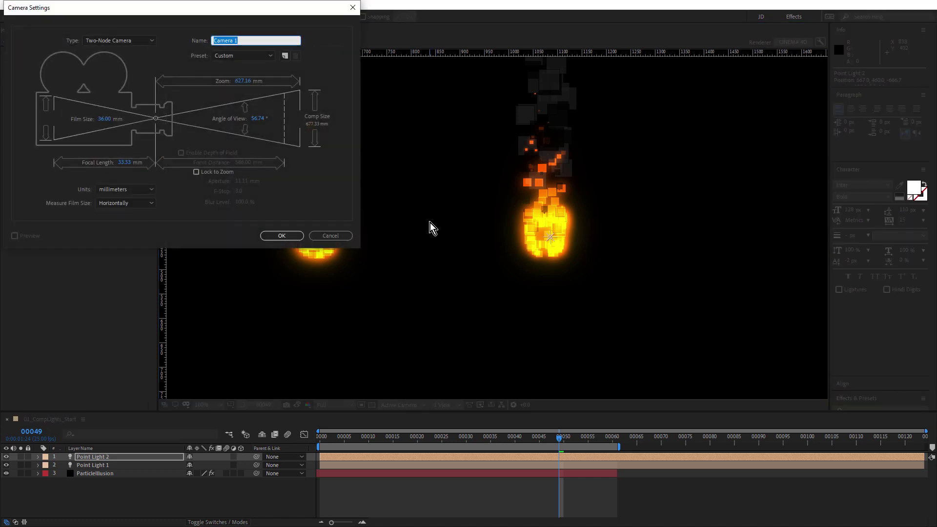
key("Return")
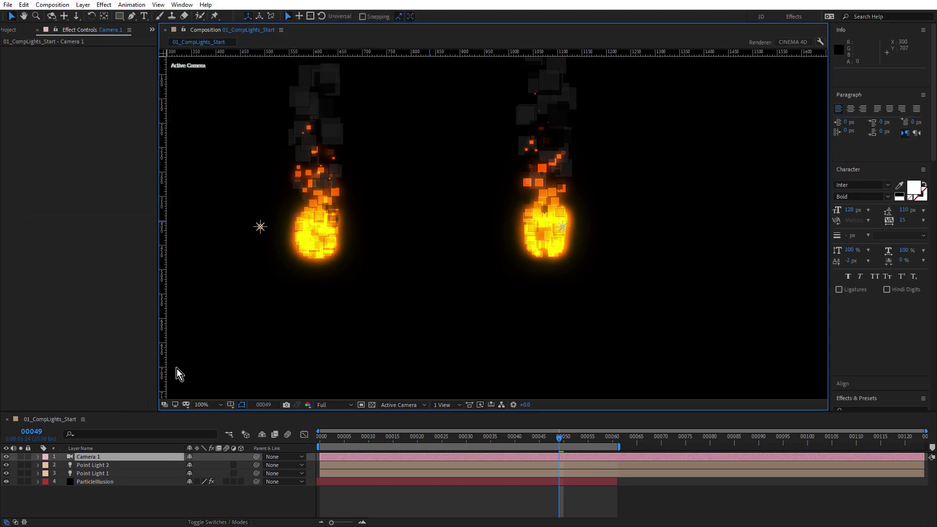
left_click(103, 481)
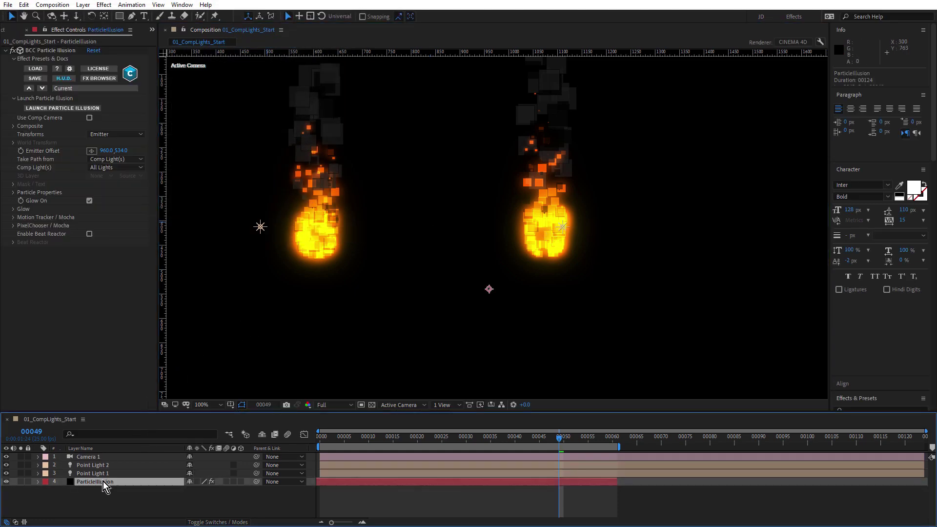
left_click(90, 117)
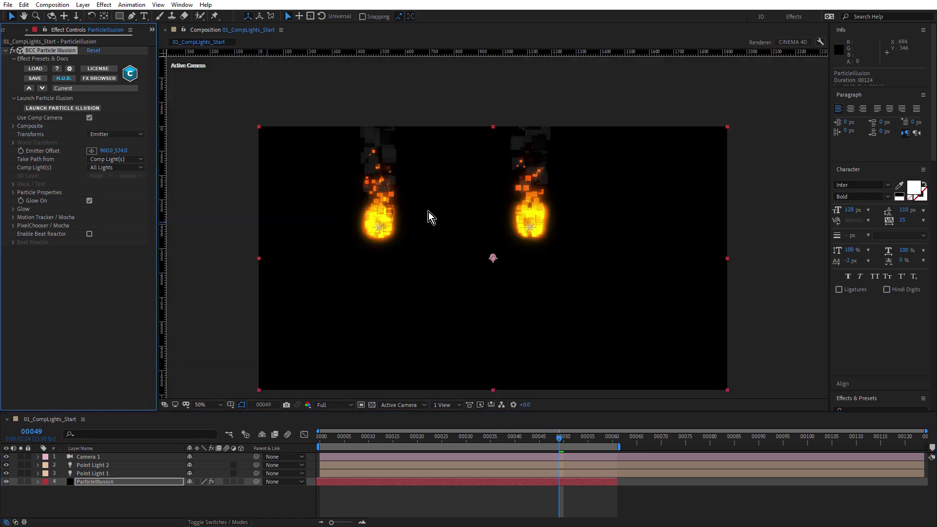
left_click(382, 230)
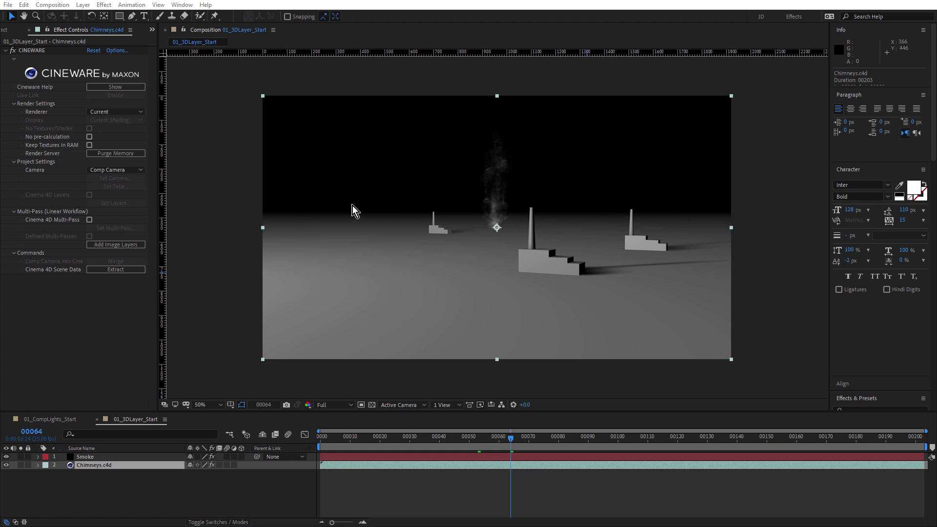
Step: Extract the Cinema 4D chimney scene into separate Cylinder and Camera layers
left_click(95, 467)
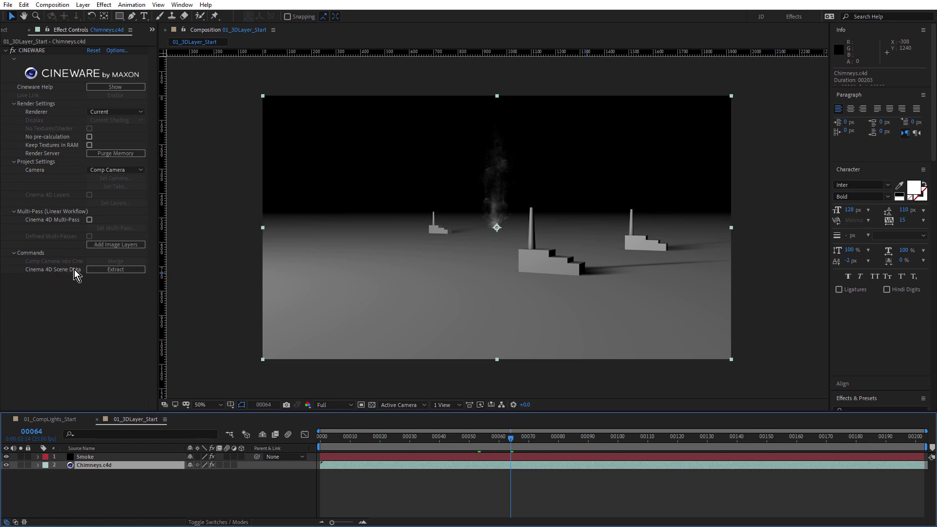
left_click(115, 270)
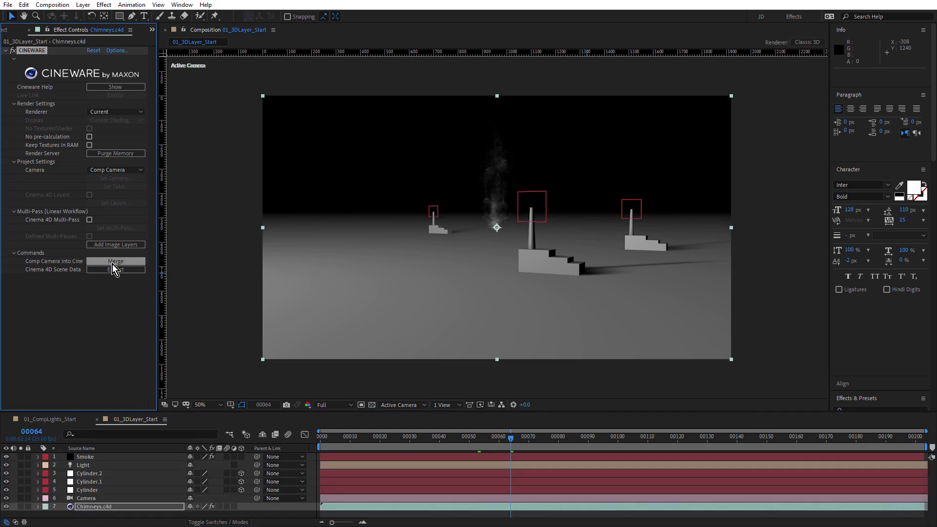
left_click(95, 474)
left_click(95, 482)
left_click(93, 490)
left_click(89, 498)
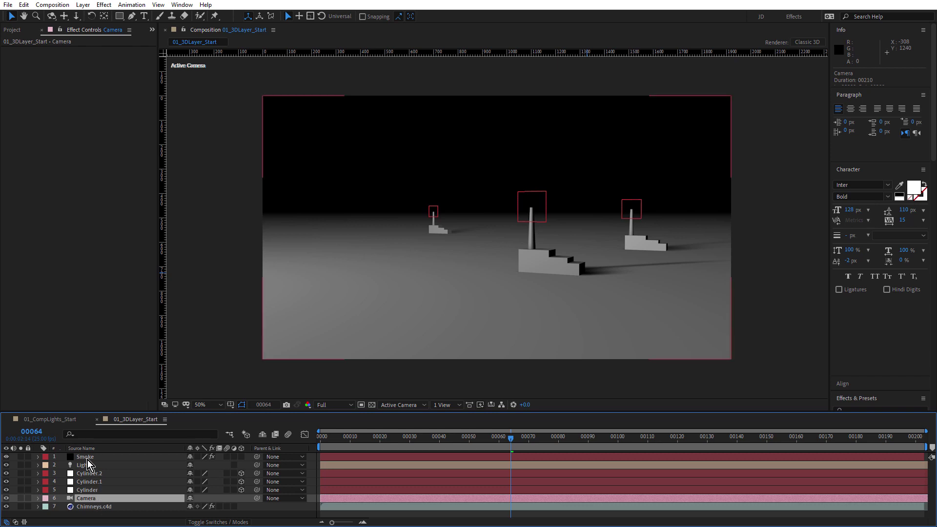
Step: Set Smoke to Emitter transforms, Take Path from 3D Layer, following the Cylinder layer
left_click(85, 458)
left_click(116, 201)
left_click(116, 233)
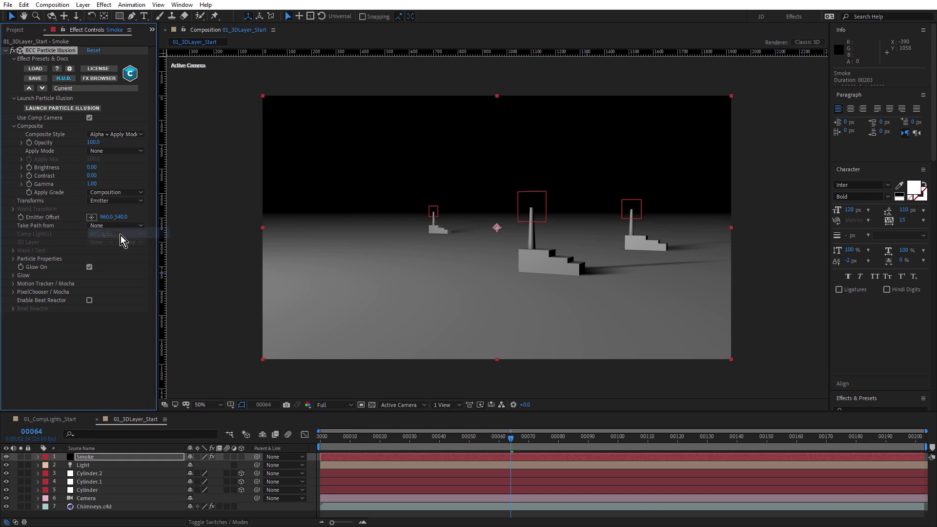
left_click(104, 226)
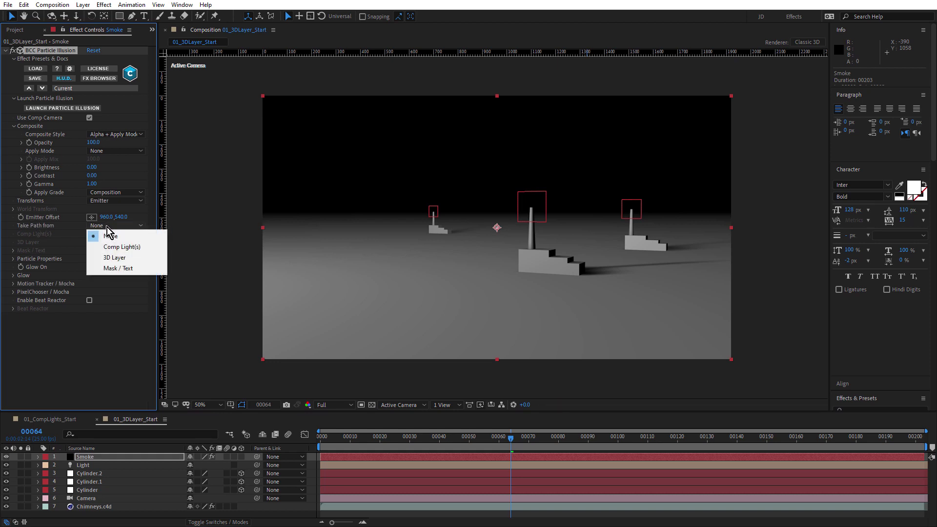
left_click(124, 257)
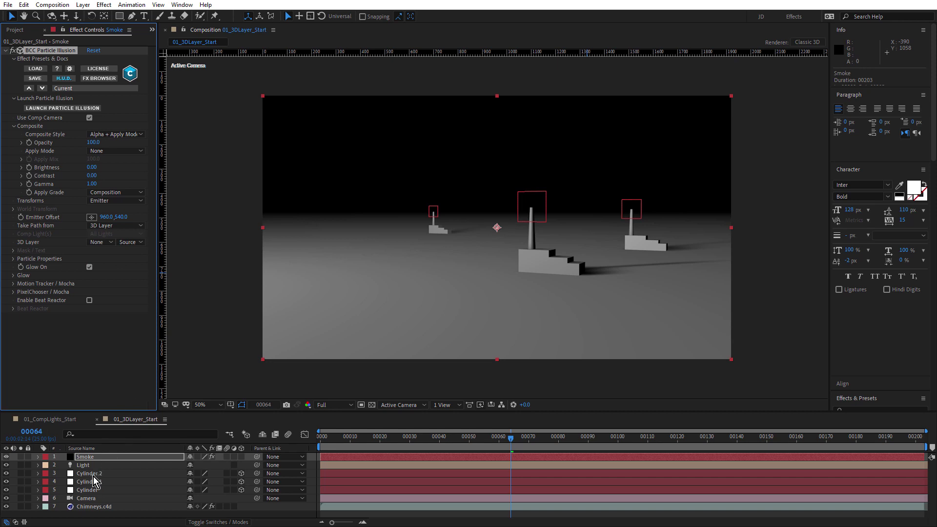
left_click(93, 489)
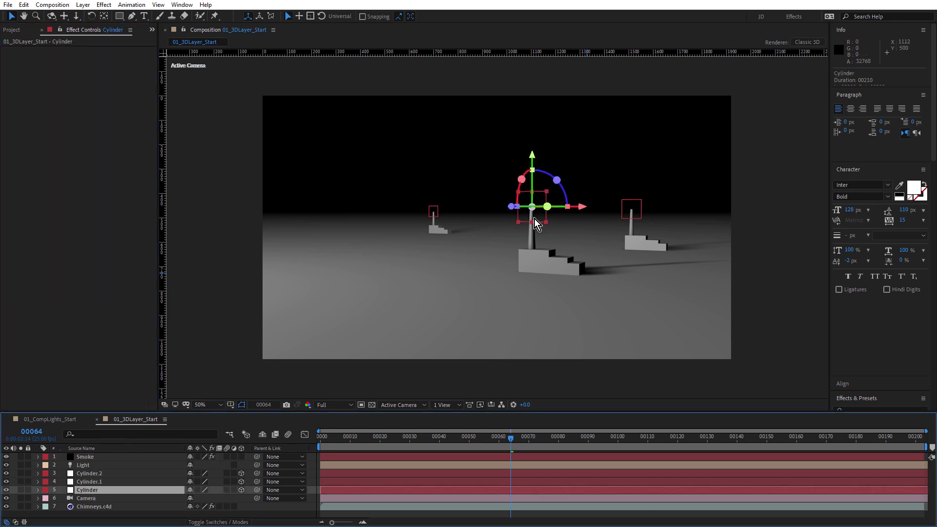
left_click(93, 457)
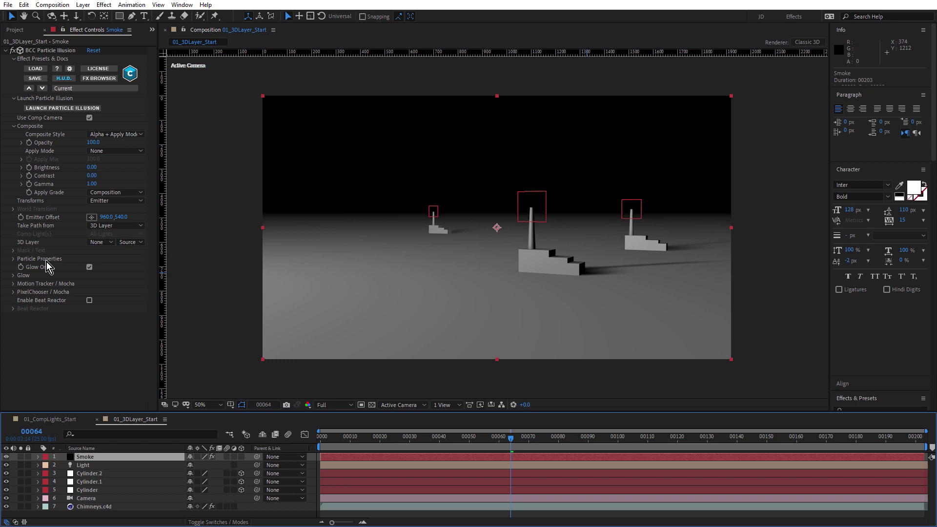
left_click(105, 243)
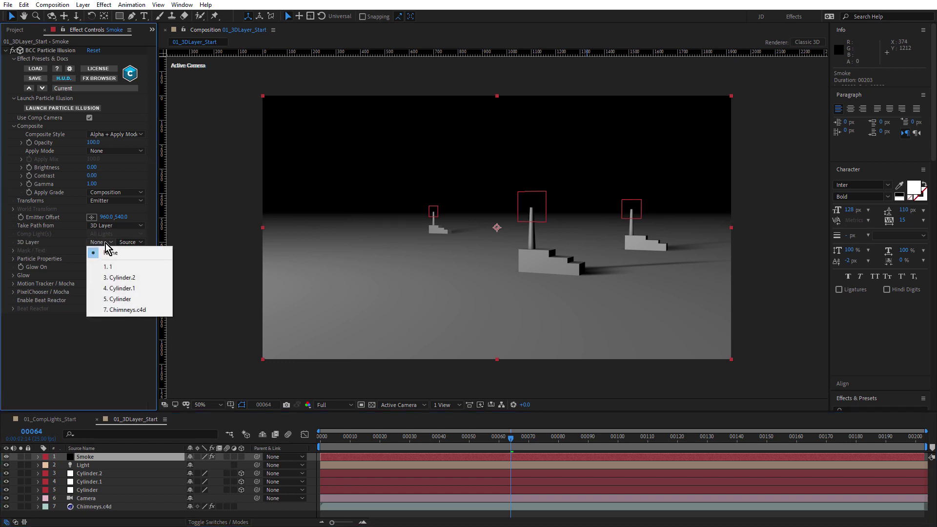
left_click(126, 299)
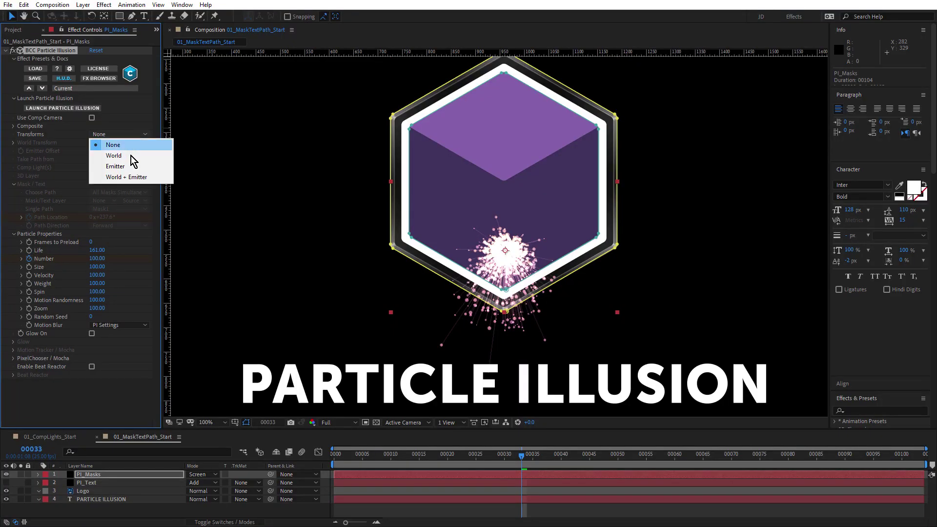
Step: Set the logo emitter to Emitter transforms, Mask/Text path, All Masks Simultaneously, layer 1. PI_Masks
left_click(130, 169)
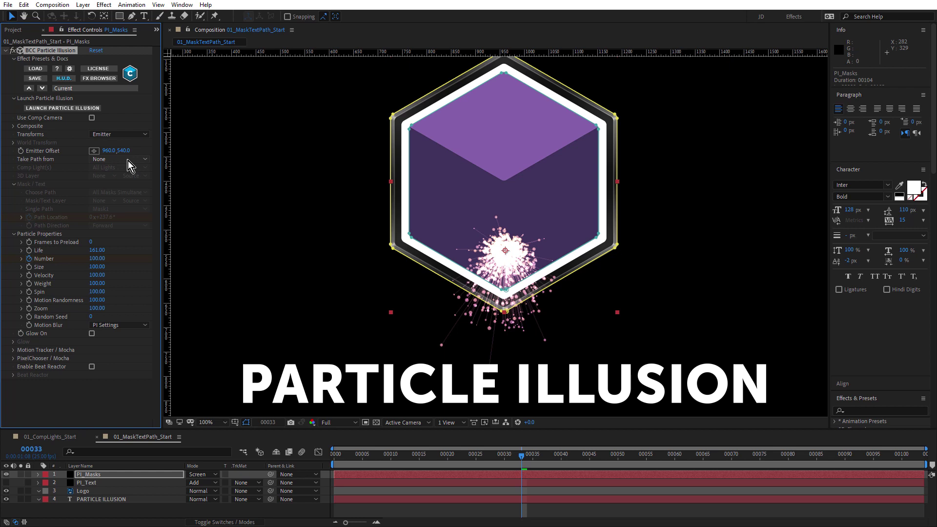
left_click(128, 160)
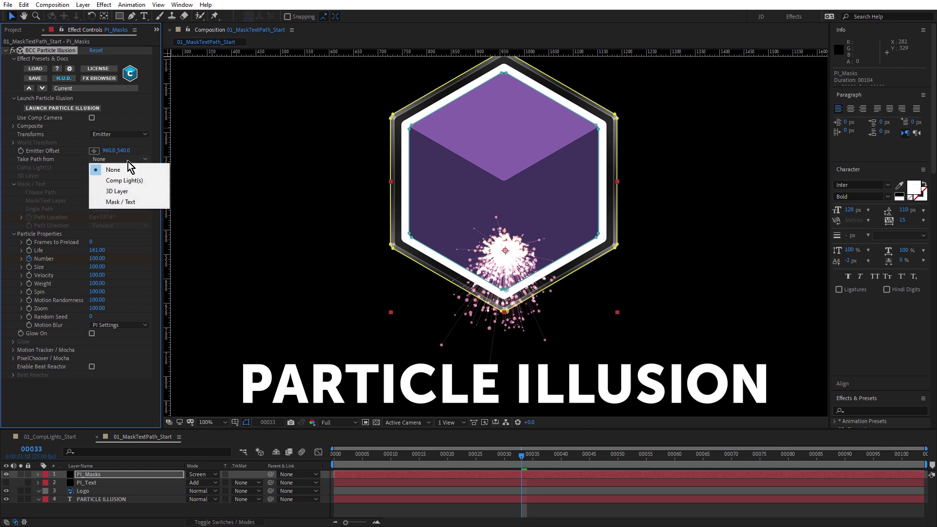
left_click(146, 203)
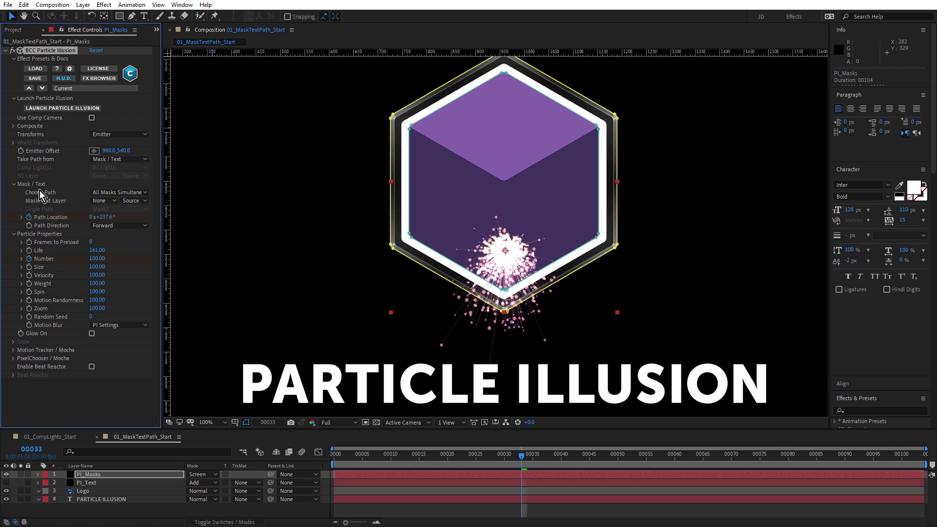
left_click(133, 193)
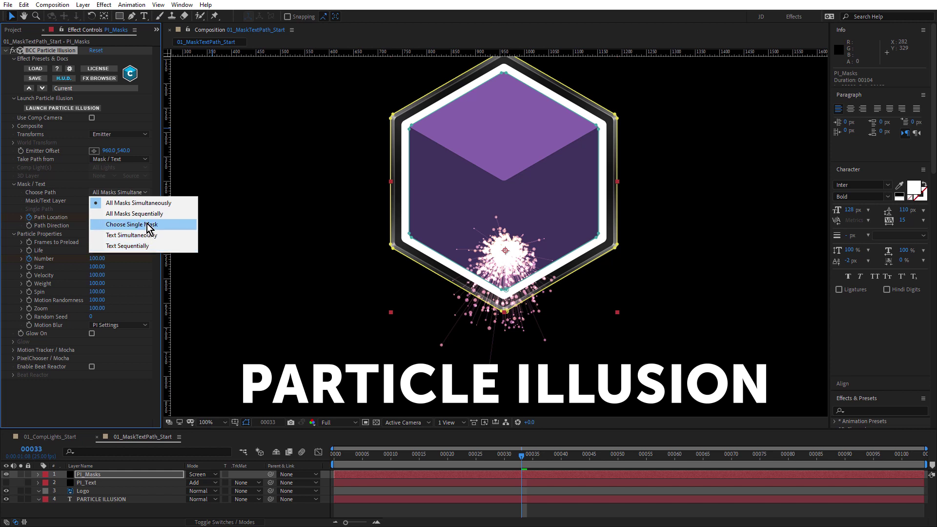
left_click(170, 204)
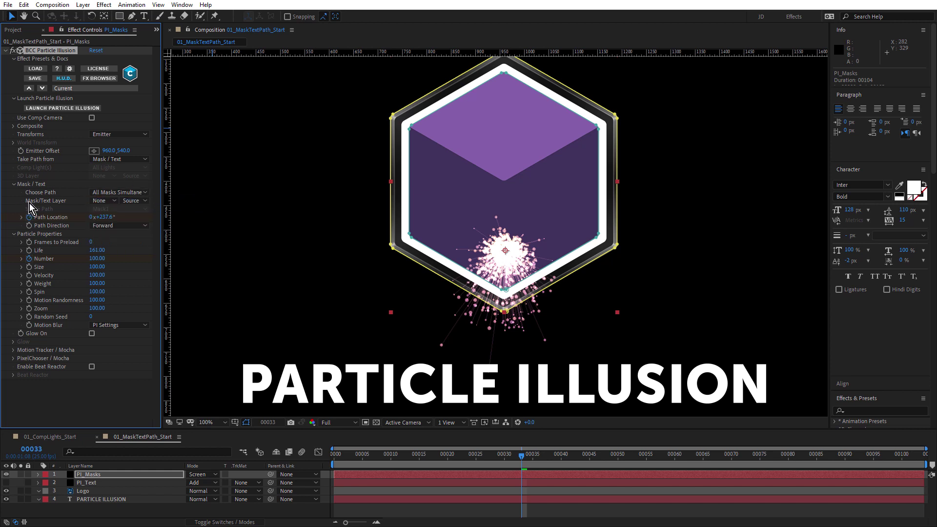
left_click(108, 202)
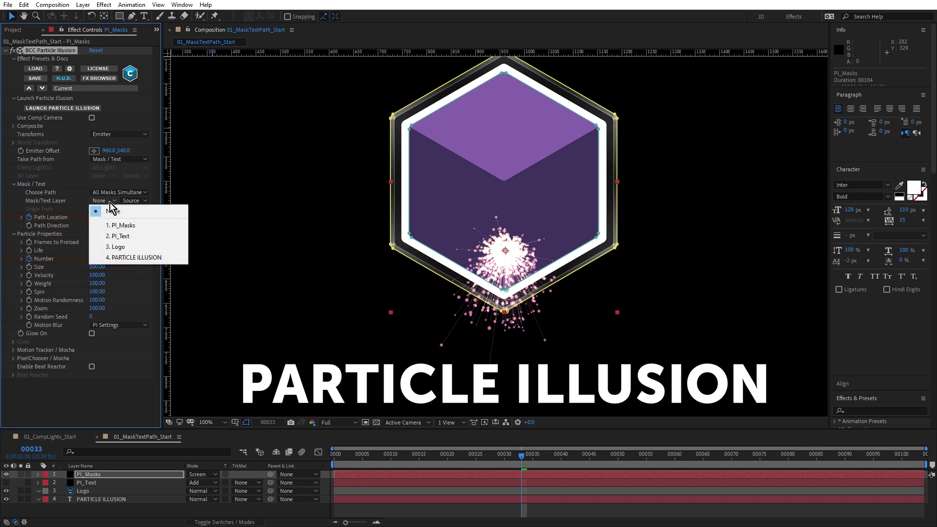
left_click(121, 225)
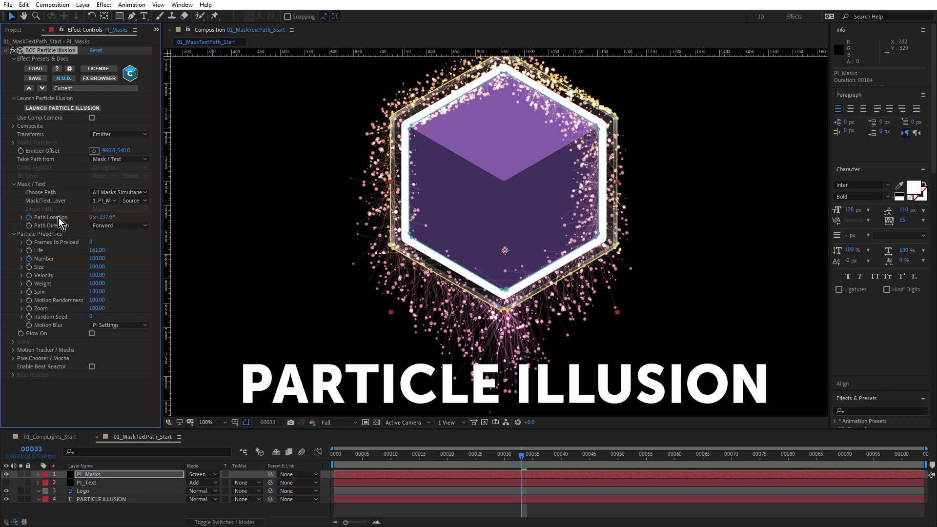
Step: Reveal PI_Masks' keyframes with U, scrub frames 0–50, and RAM-preview the sparkles circling the hexagon
key("u")
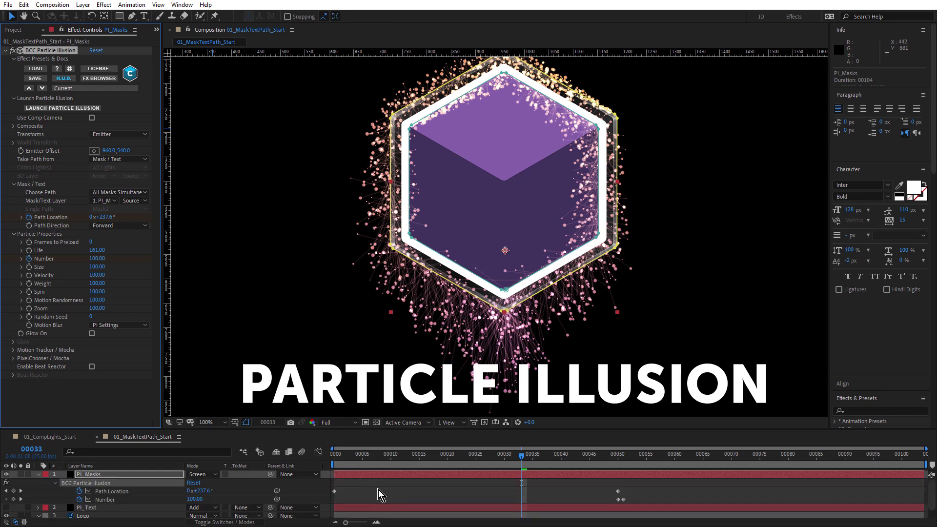
left_click_drag(341, 459, 325, 459)
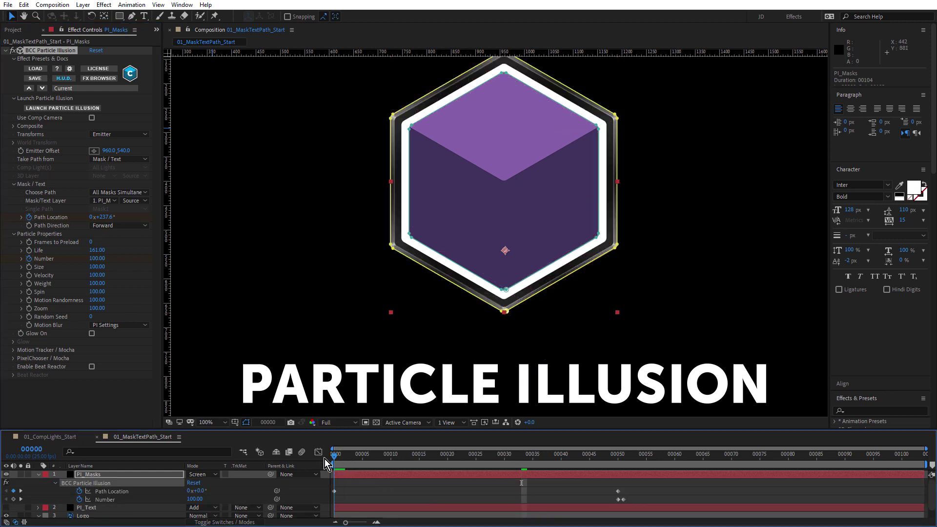
left_click(614, 462)
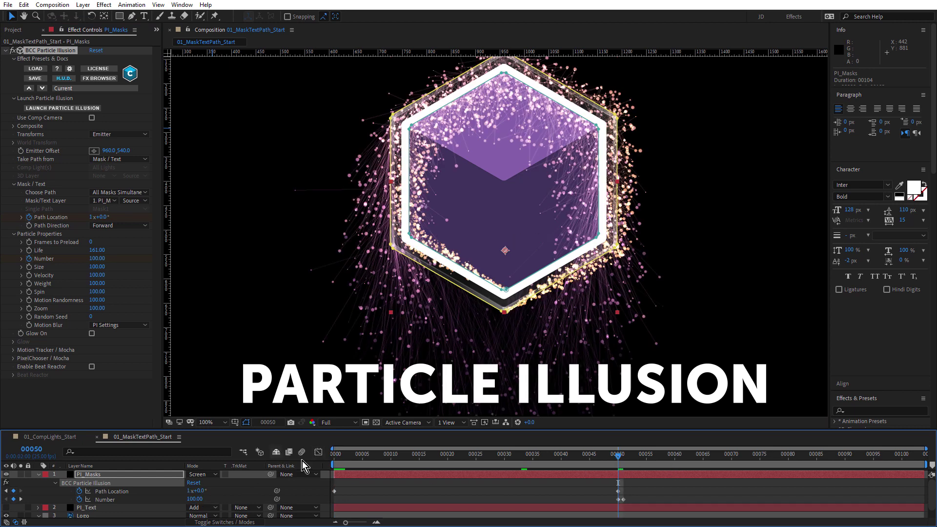
left_click(336, 460)
left_click_drag(370, 459, 561, 456)
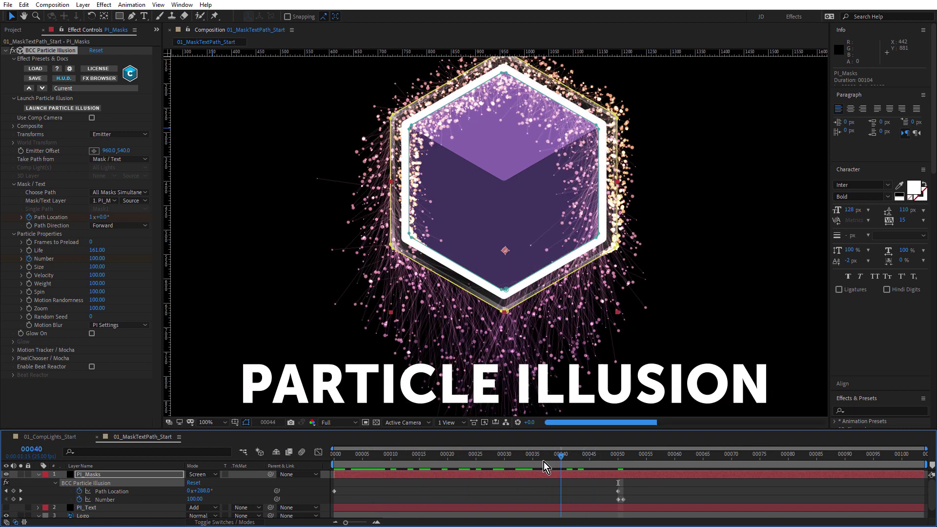
left_click(340, 466)
left_click_drag(361, 462, 396, 461)
left_click_drag(465, 457, 611, 455)
key("space")
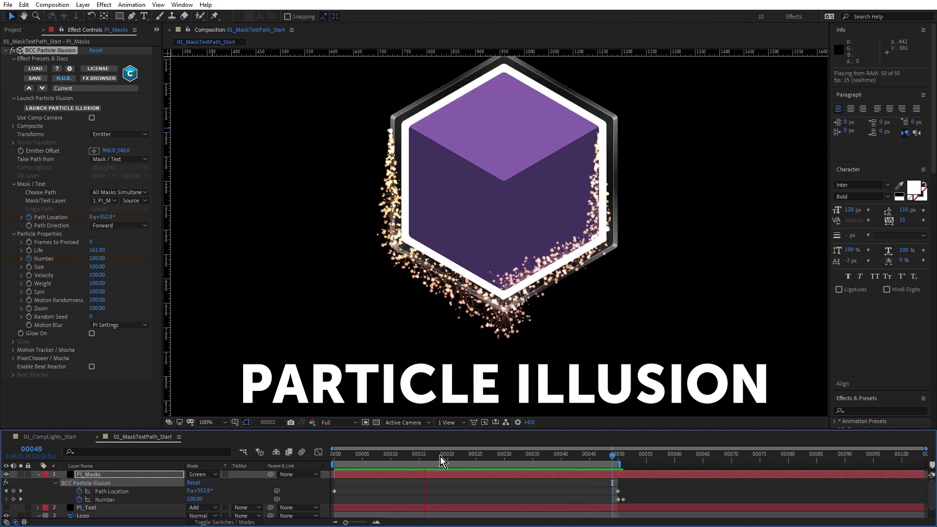
Step: Set Choose Path to All Masks Sequentially, leaving Path Direction at Forward
left_click(358, 464)
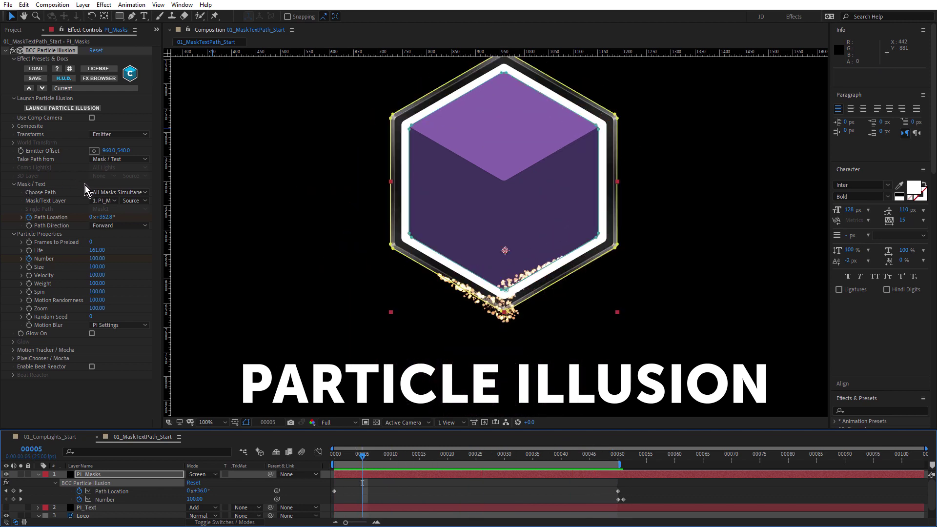
left_click(116, 192)
left_click(141, 213)
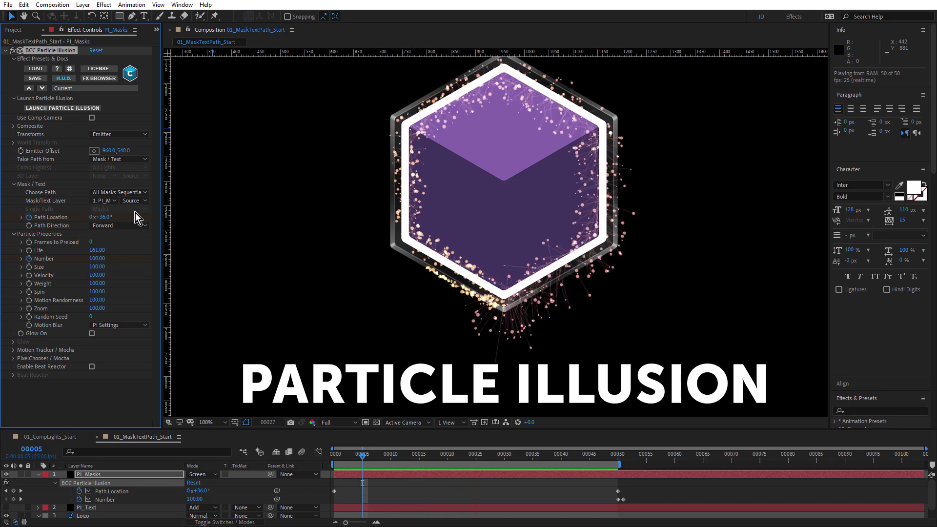
left_click(120, 225)
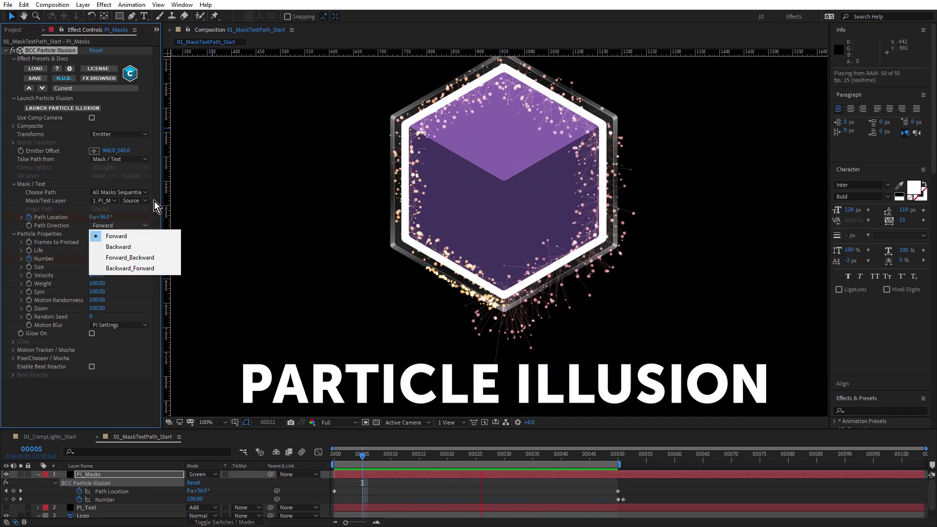
left_click(217, 447)
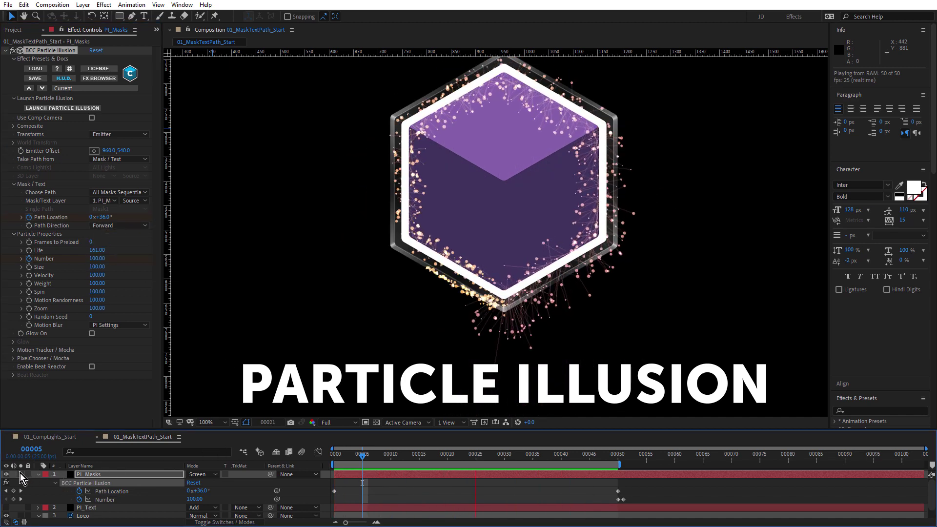
Step: Collapse PI_Masks, then turn on and select the PI_Text layer
key("u")
left_click(6, 483)
left_click(88, 482)
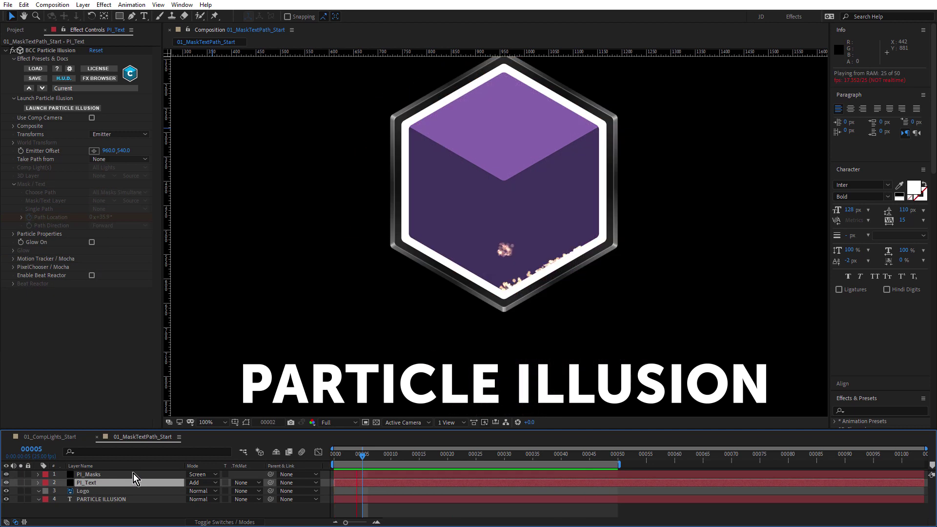
Step: Set PI_Text to follow the 4. PARTICLE ILLUSION text layer simultaneously, then preview it maximized
left_click(112, 164)
left_click(133, 205)
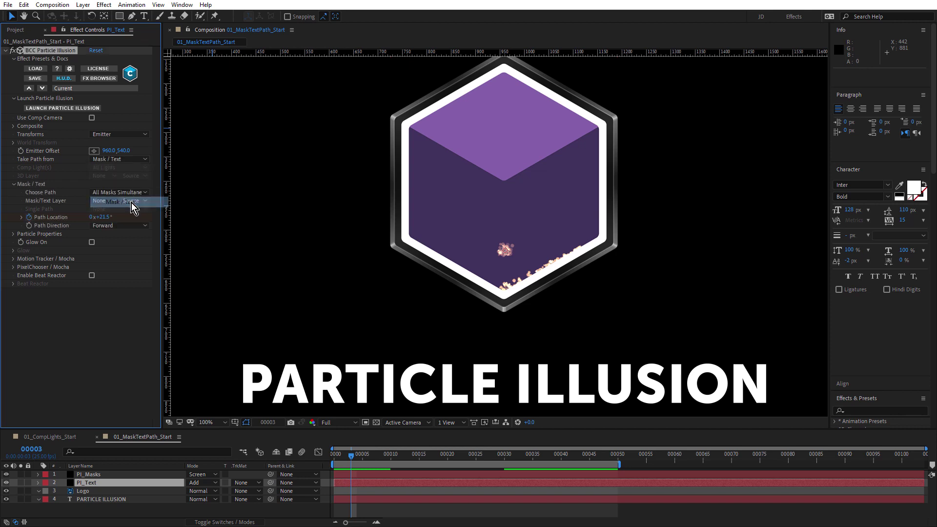
left_click(130, 193)
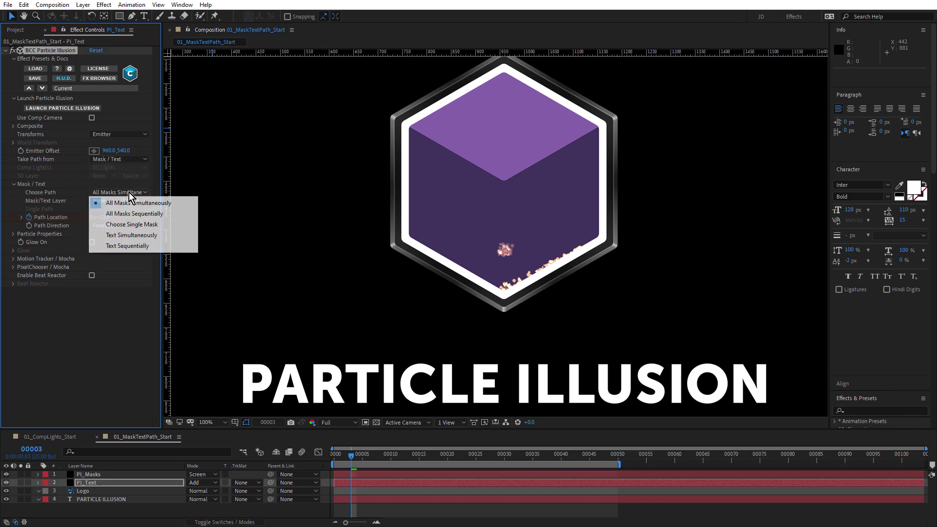
left_click(138, 235)
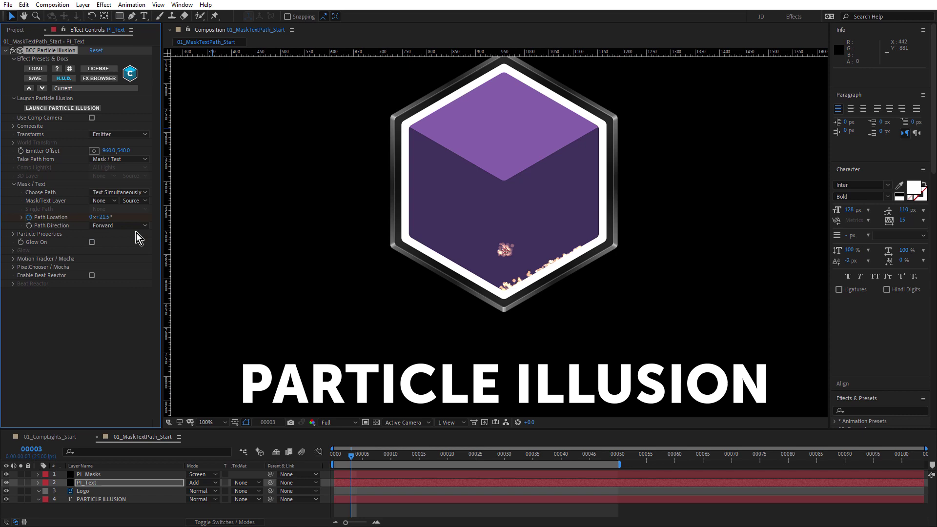
left_click(112, 205)
left_click(124, 258)
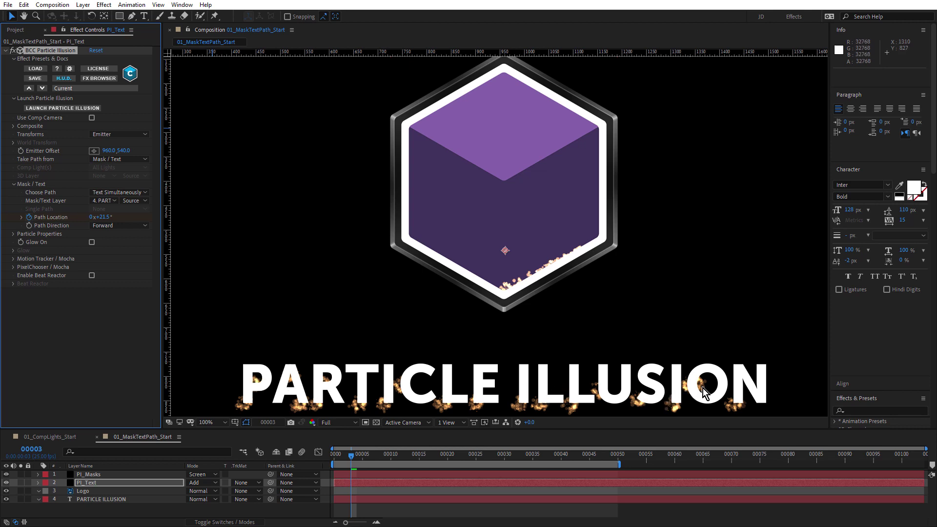
key("grave")
key("space")
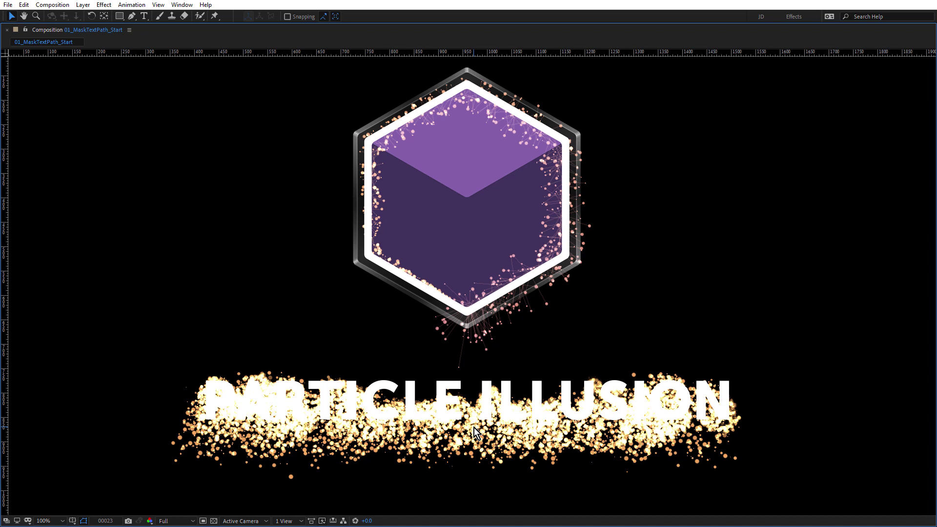
Step: Stop the preview, replay it in the maximized viewer, then return to the full workspace
key("space")
key("grave")
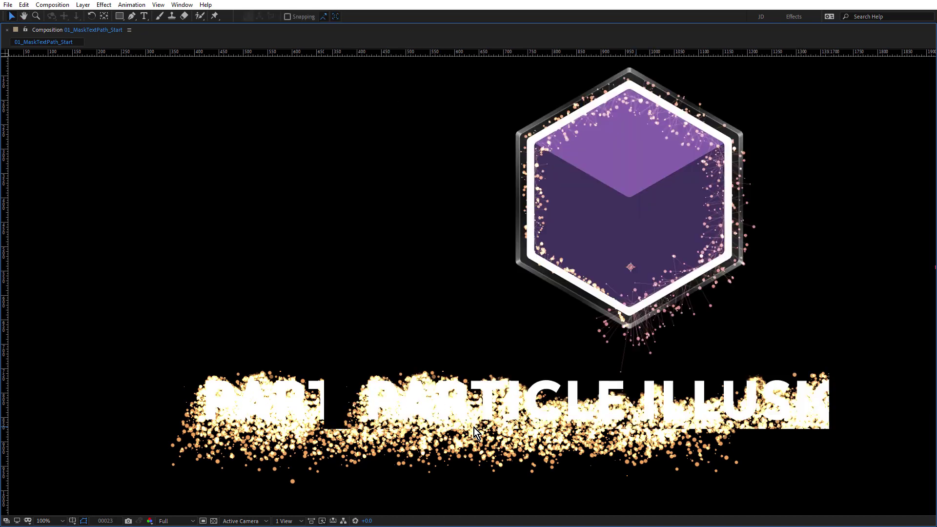
key("grave")
key("space")
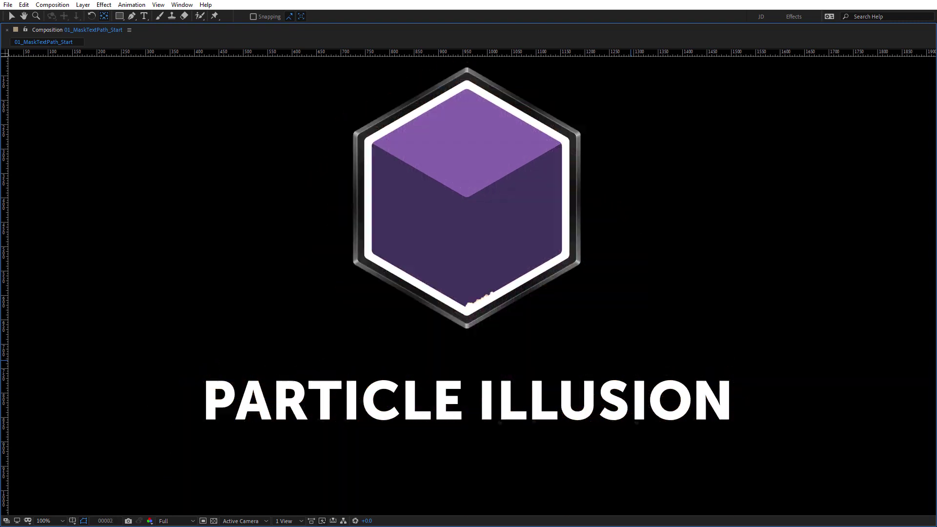
key("grave")
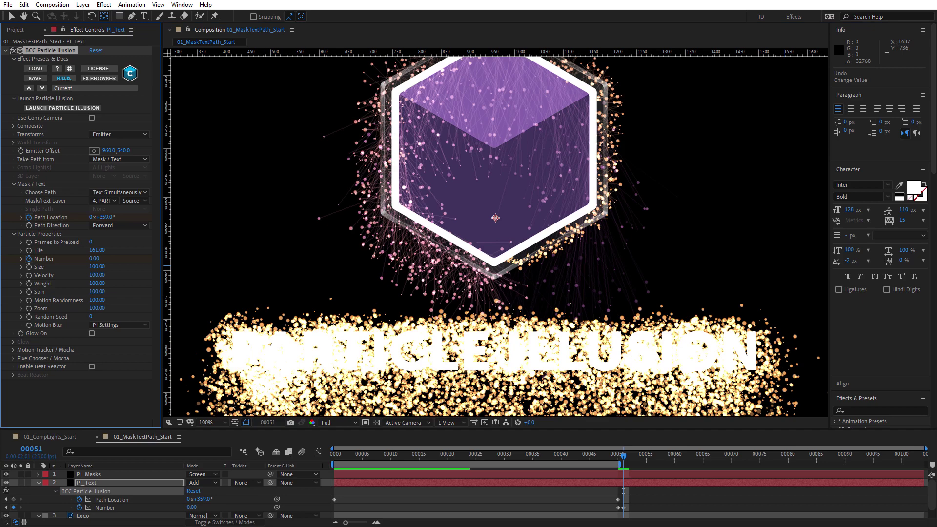
Step: Recheck the Choose Path options on PI_Text and replay the preview maximized
left_click(131, 193)
left_click(129, 245)
key("grave")
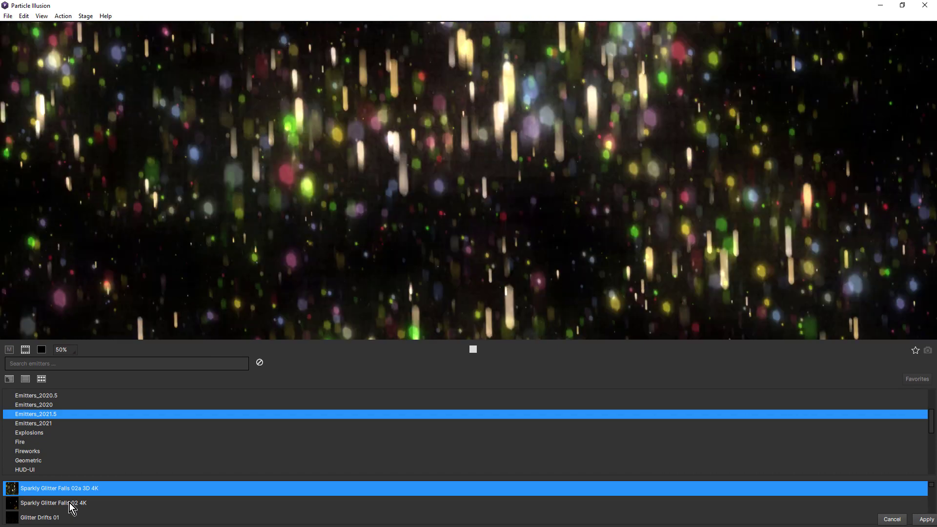
Step: Preview Sparkly Glitter Falls 02 4K, Glitter Fountain 1, Debris Cloud 3D, Smooth Trail Wispy, then Smooth Writer Glitter
left_click(69, 503)
key("Down")
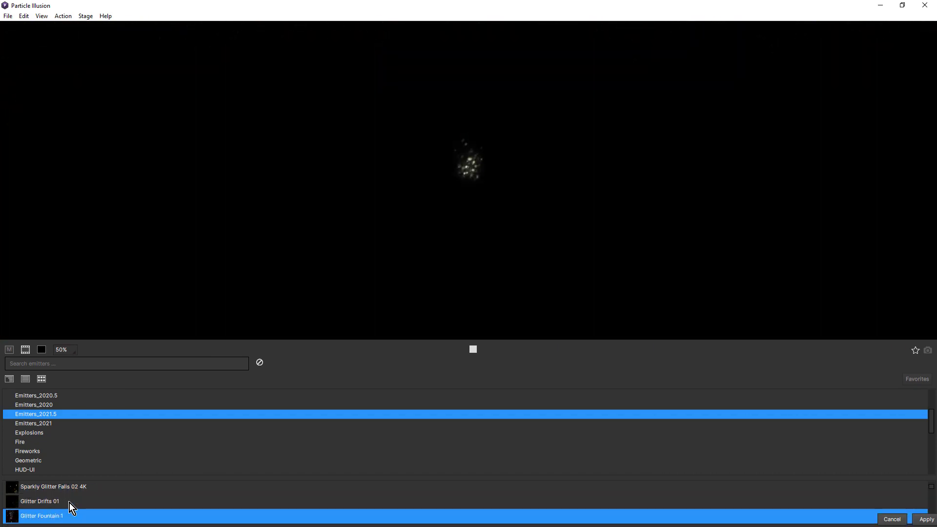
key("Down")
key("Down")
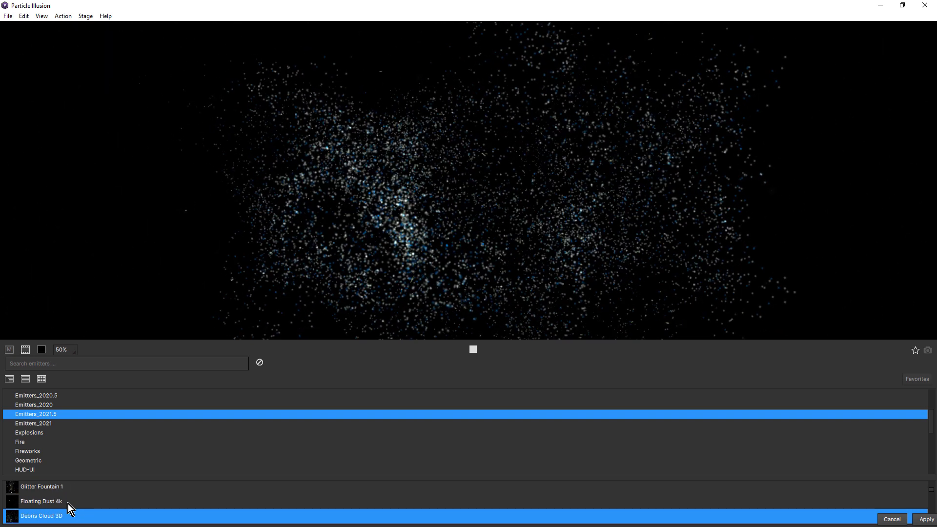
scroll(69, 503, "down", 1)
scroll(69, 499, "down", 3)
left_click(78, 495)
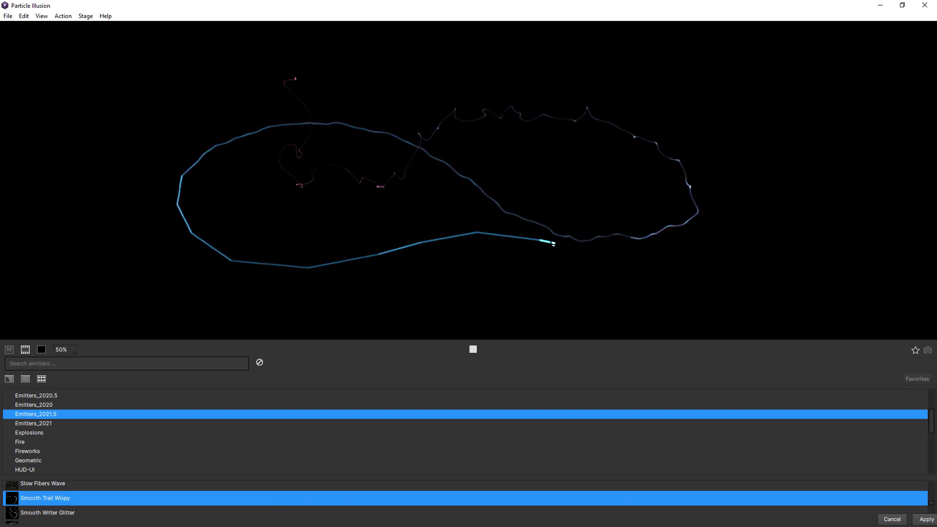
left_click(47, 512)
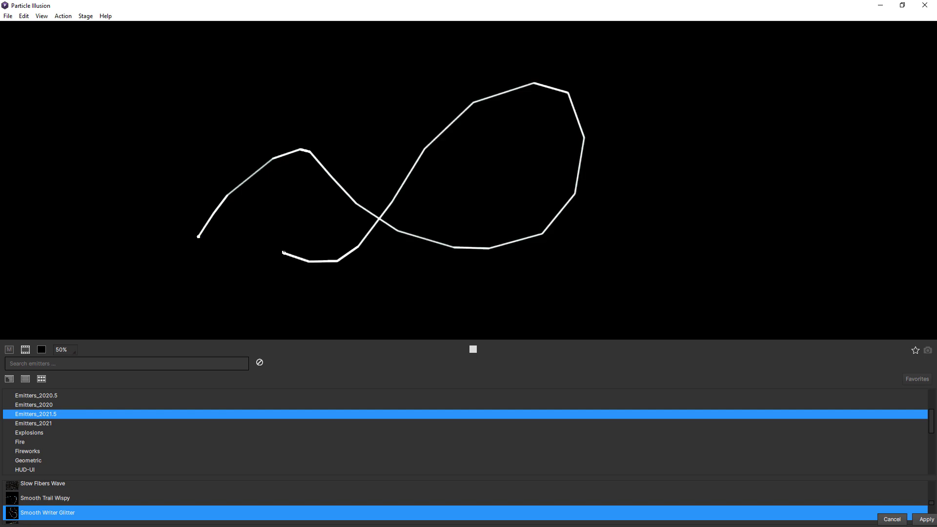